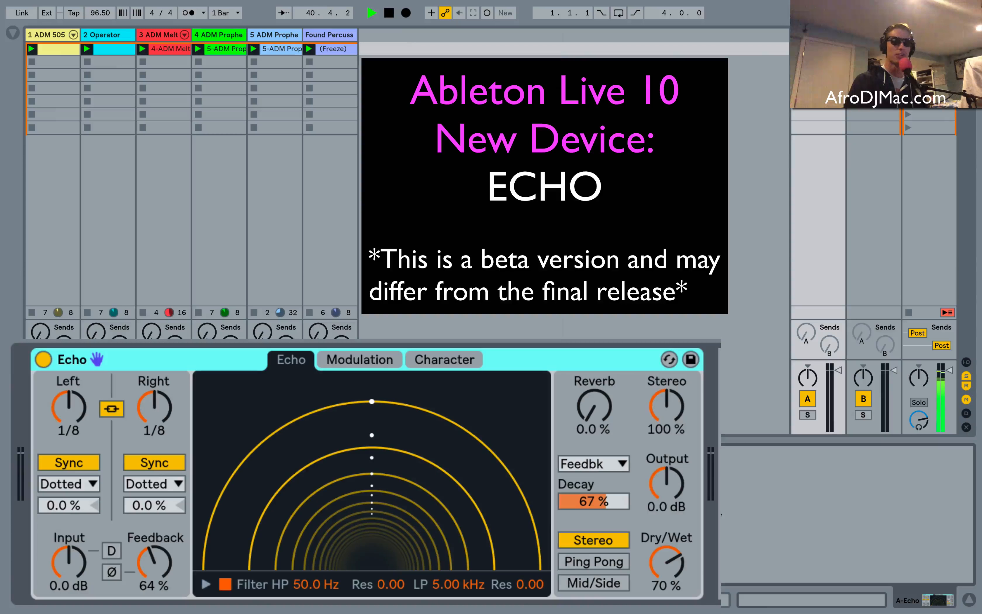
Raise the 1 ADM 505 track's send to return A and shorten Echo's linked delay time to 1/64.
{"action": "left_click", "coordinate": [39, 335]}
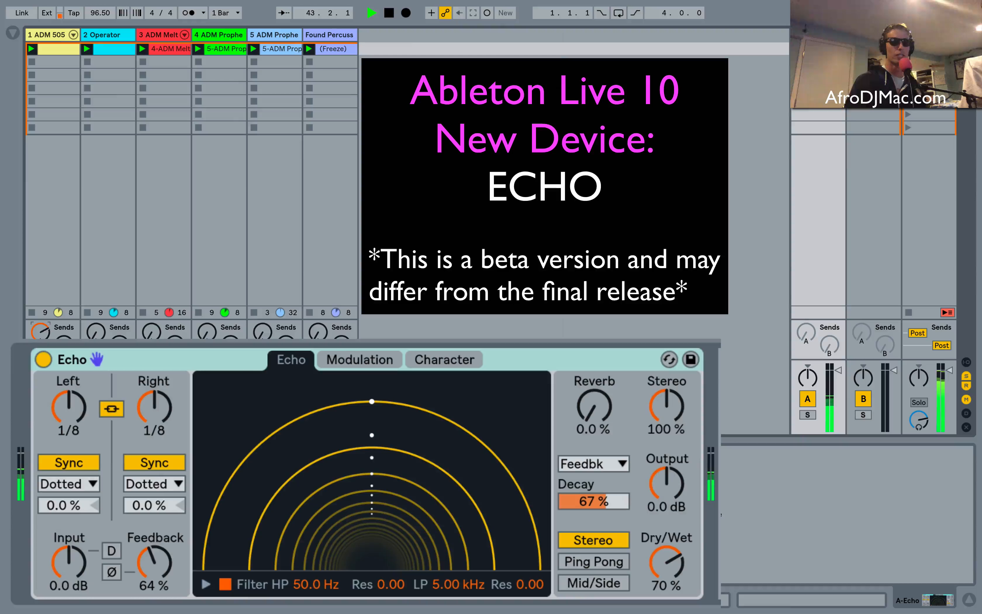
{"action": "left_click_drag", "start_coordinate": [41, 331], "coordinate": [41, 319]}
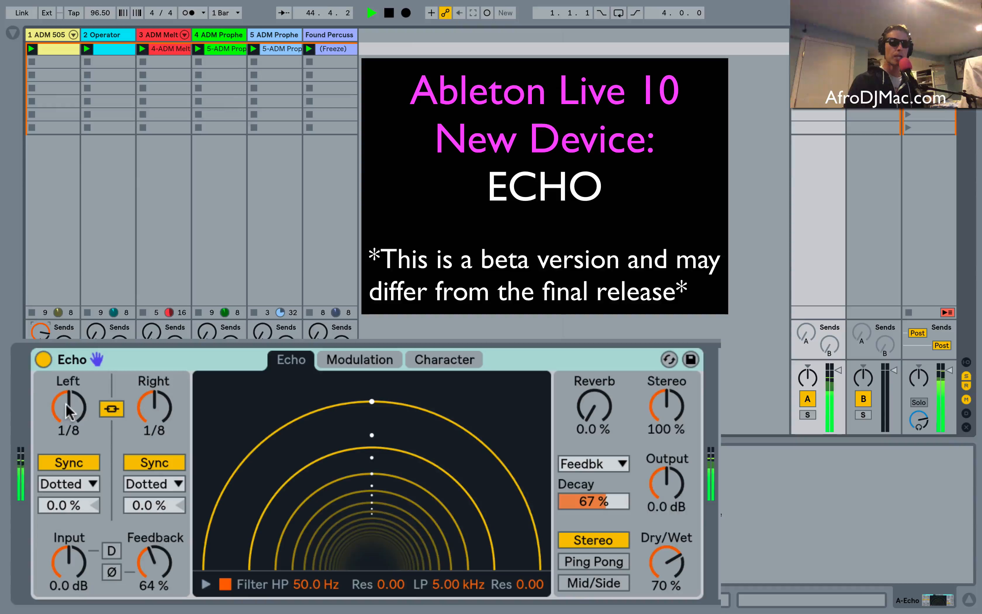
{"action": "left_click_drag", "start_coordinate": [66, 404], "coordinate": [66, 416]}
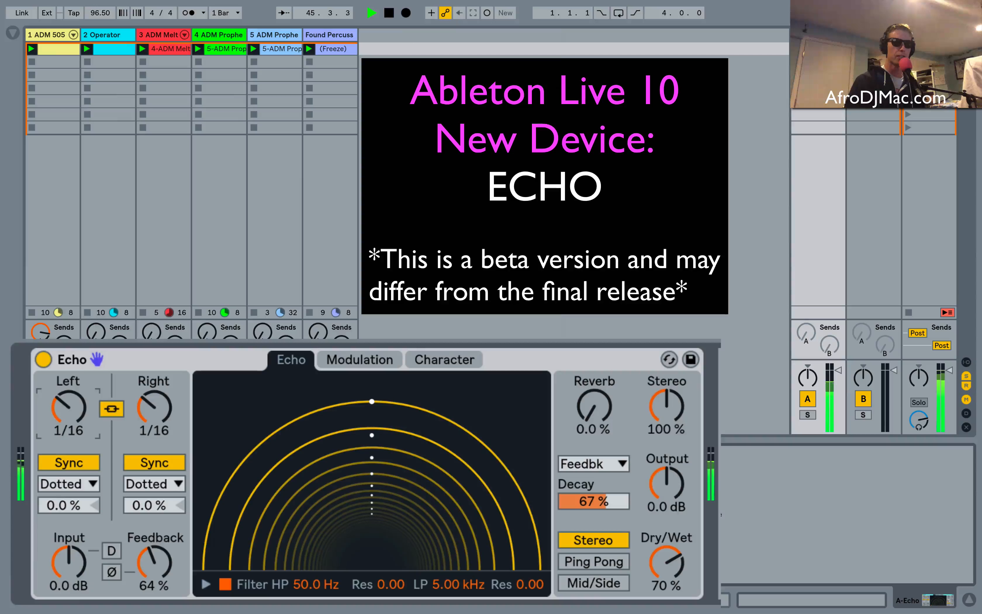
{"action": "left_click_drag", "start_coordinate": [66, 416], "coordinate": [66, 436]}
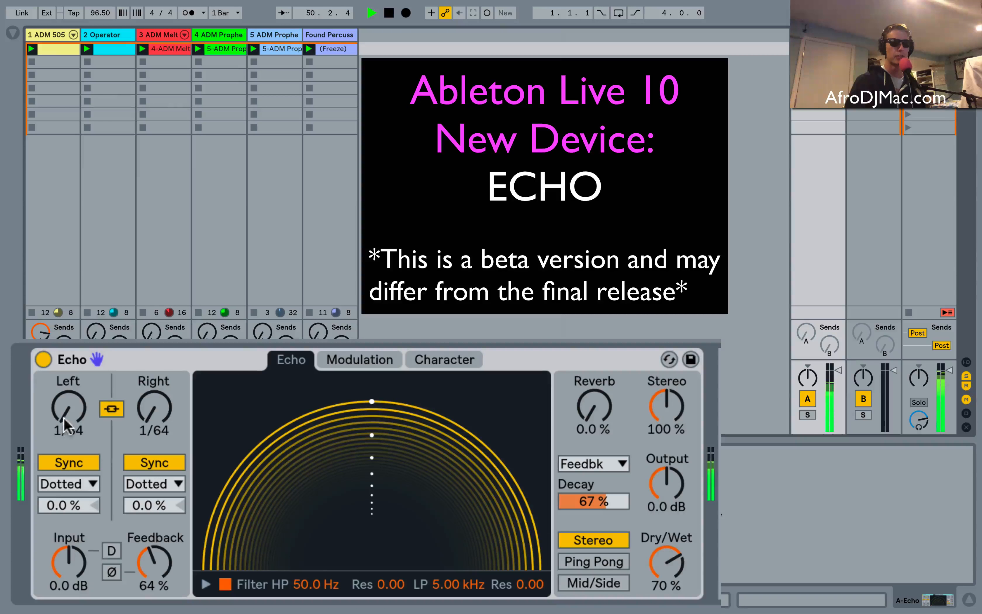
Switch Echo to Ping Pong mode and unlink the delay times, with Left at 1/16 and Right at 1/4.
{"action": "left_click_drag", "start_coordinate": [61, 424], "coordinate": [61, 384]}
{"action": "left_click", "coordinate": [594, 562]}
{"action": "left_click_drag", "start_coordinate": [155, 406], "coordinate": [154, 397]}
{"action": "left_click", "coordinate": [111, 408]}
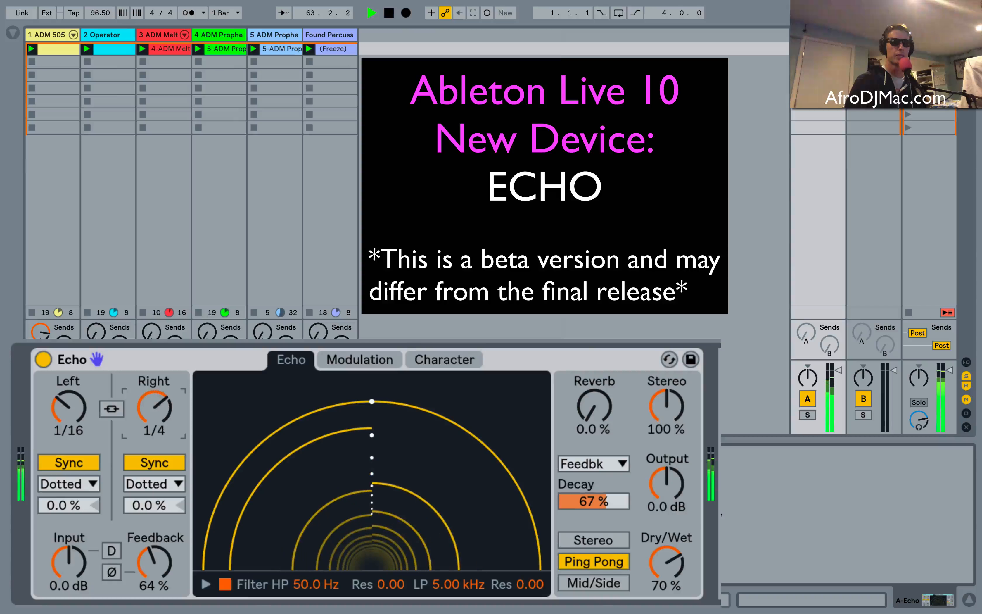
Relink the two delay channels, switch Echo to Mid/Side mode and set the linked time to 1/8.
{"action": "left_click", "coordinate": [111, 408]}
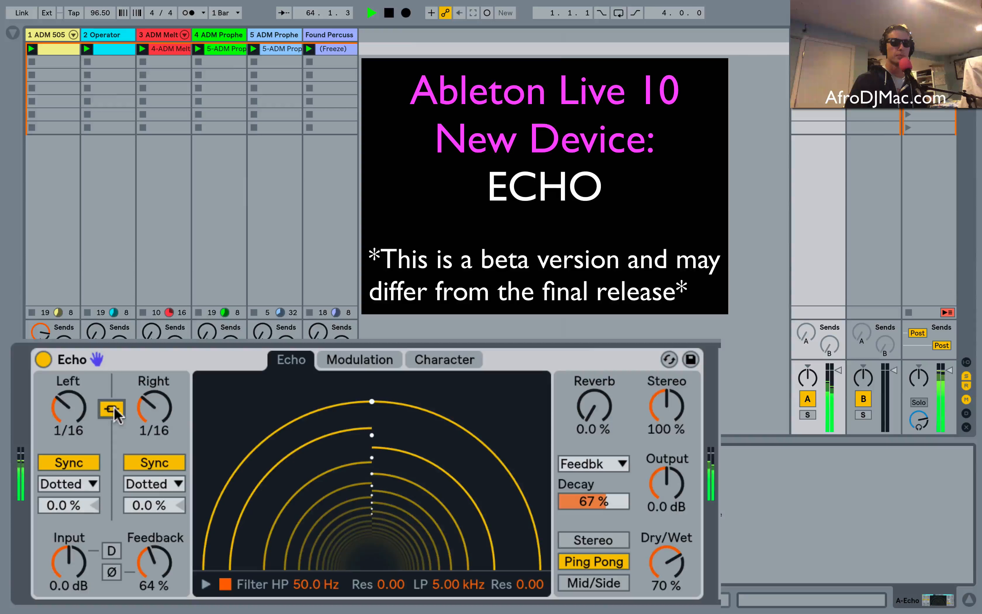
{"action": "left_click", "coordinate": [594, 572]}
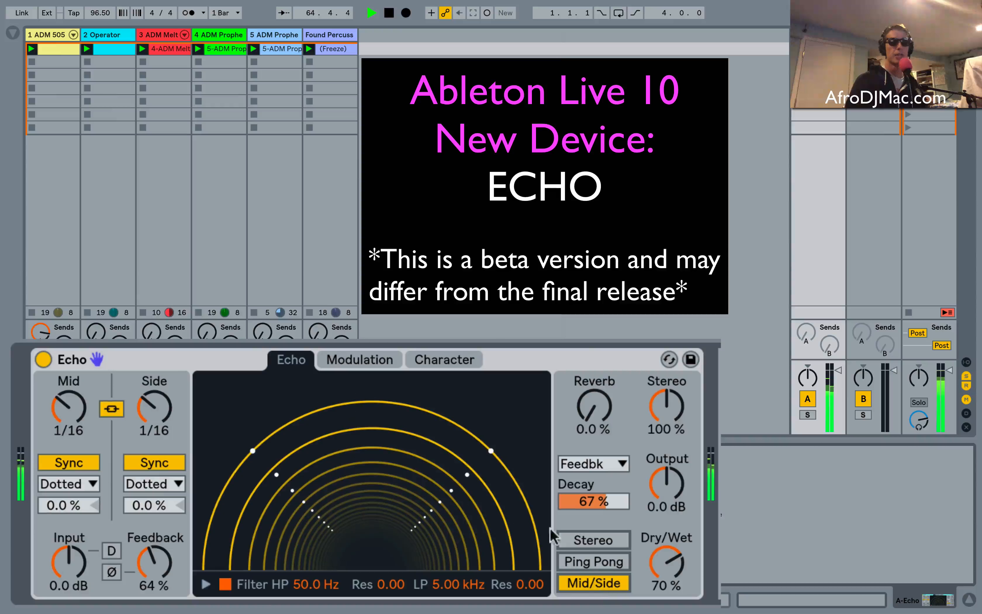
{"action": "left_click_drag", "start_coordinate": [68, 405], "coordinate": [68, 401]}
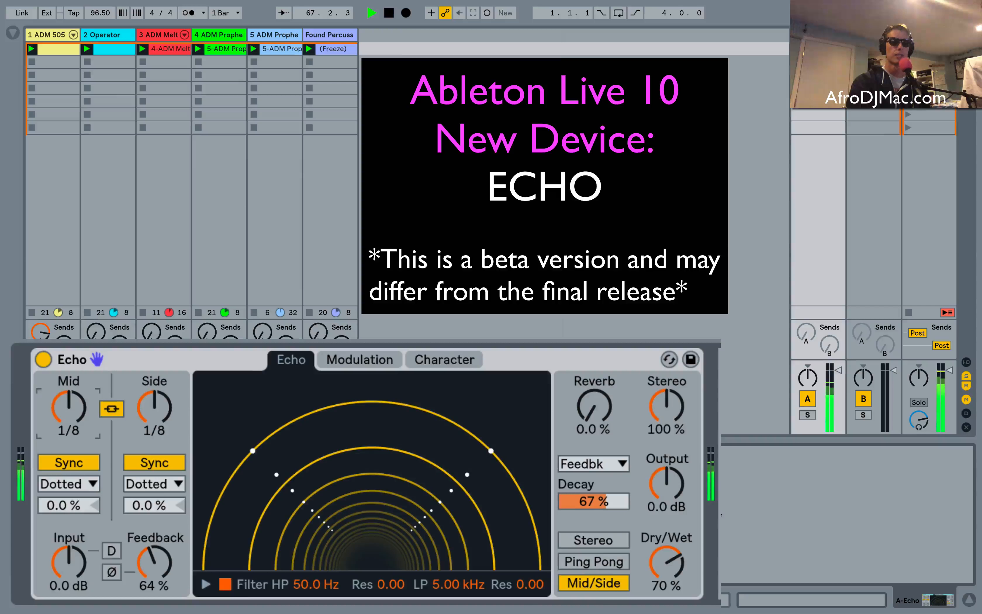
Unlink the delay channels and set Mid to 146 ms in Time mode and Side to 1/16.
{"action": "left_click", "coordinate": [111, 408]}
{"action": "left_click_drag", "start_coordinate": [154, 407], "coordinate": [155, 385]}
{"action": "left_click_drag", "start_coordinate": [69, 407], "coordinate": [73, 433]}
{"action": "left_click", "coordinate": [82, 461]}
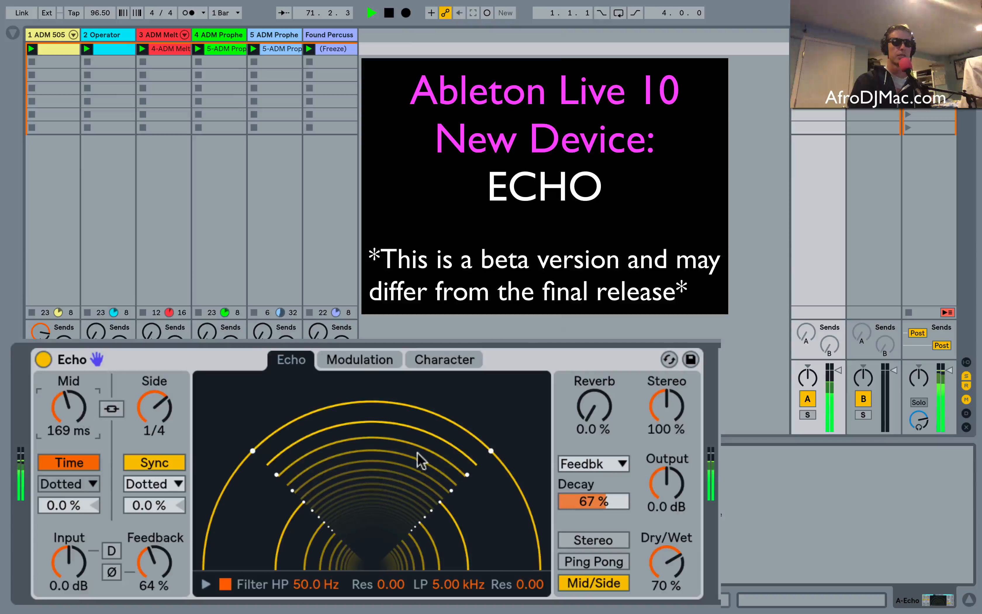
{"action": "left_click_drag", "start_coordinate": [417, 452], "coordinate": [428, 493]}
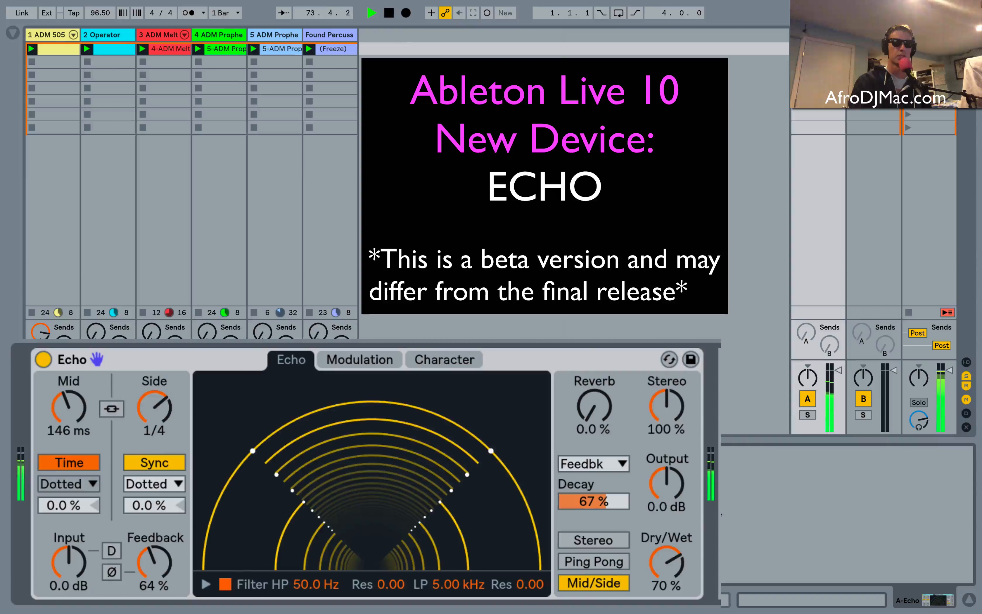
{"action": "left_click_drag", "start_coordinate": [466, 527], "coordinate": [507, 527]}
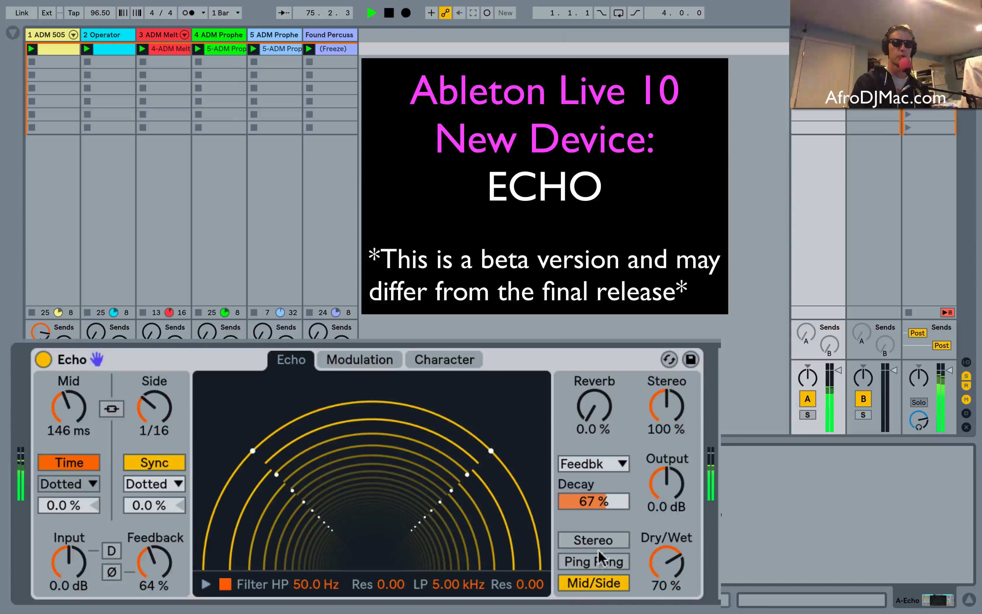
Try Ping Pong mode, return Echo to Stereo mode and set the Right delay time to 1/64.
{"action": "left_click", "coordinate": [596, 561]}
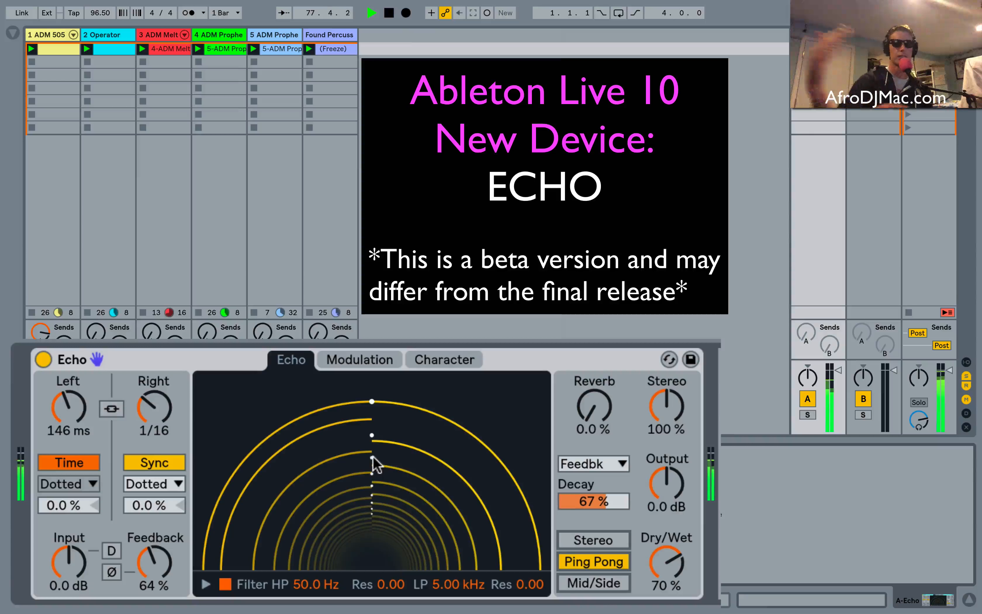
{"action": "left_click", "coordinate": [578, 539]}
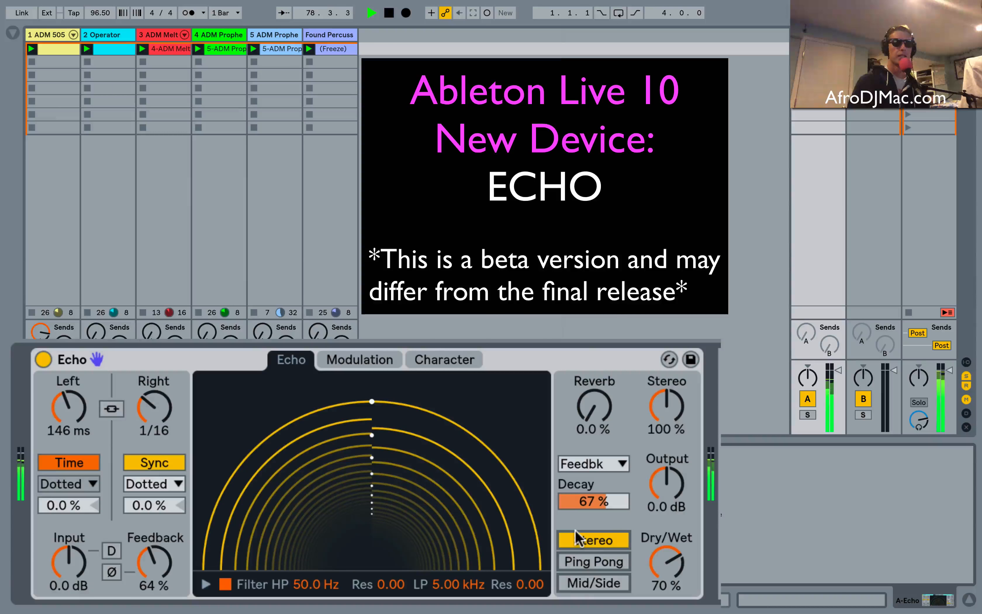
{"action": "left_click_drag", "start_coordinate": [154, 407], "coordinate": [154, 438]}
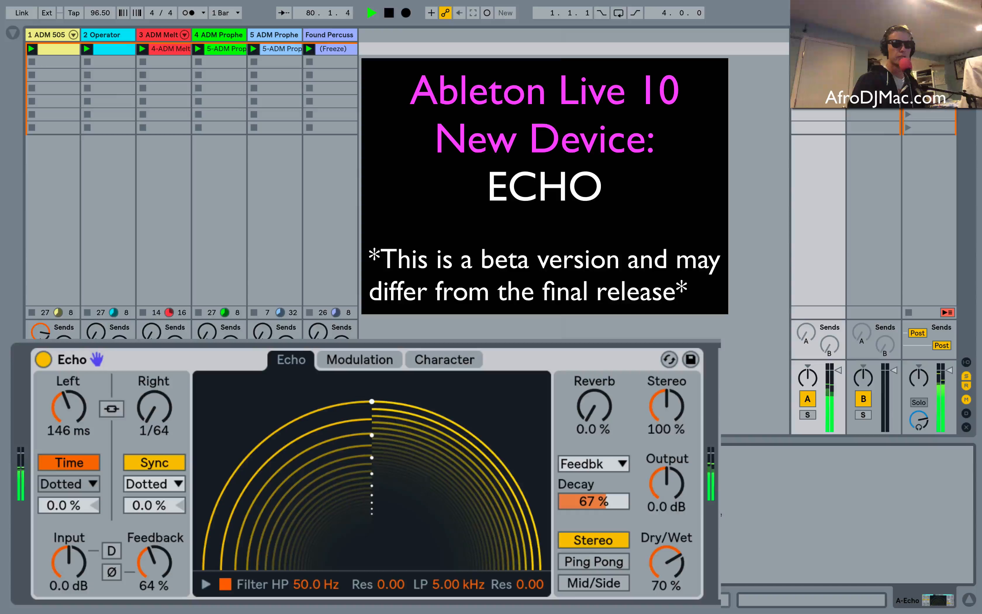
Relink the delay channels and sweep the linked time to 169 ms, soloing return A temporarily to audition the pitch effect.
{"action": "left_click", "coordinate": [118, 408]}
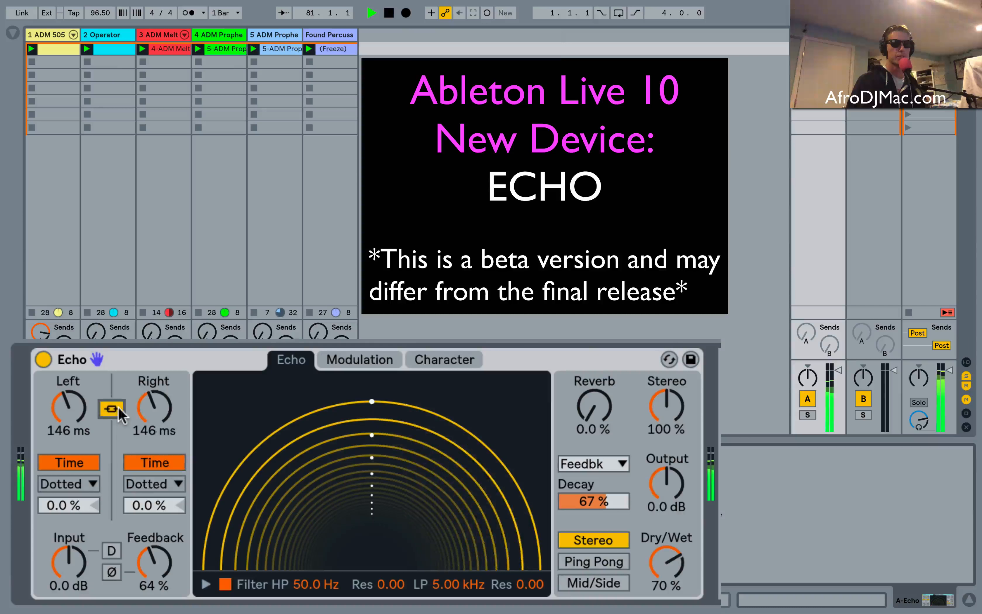
{"action": "left_click_drag", "start_coordinate": [68, 407], "coordinate": [68, 372]}
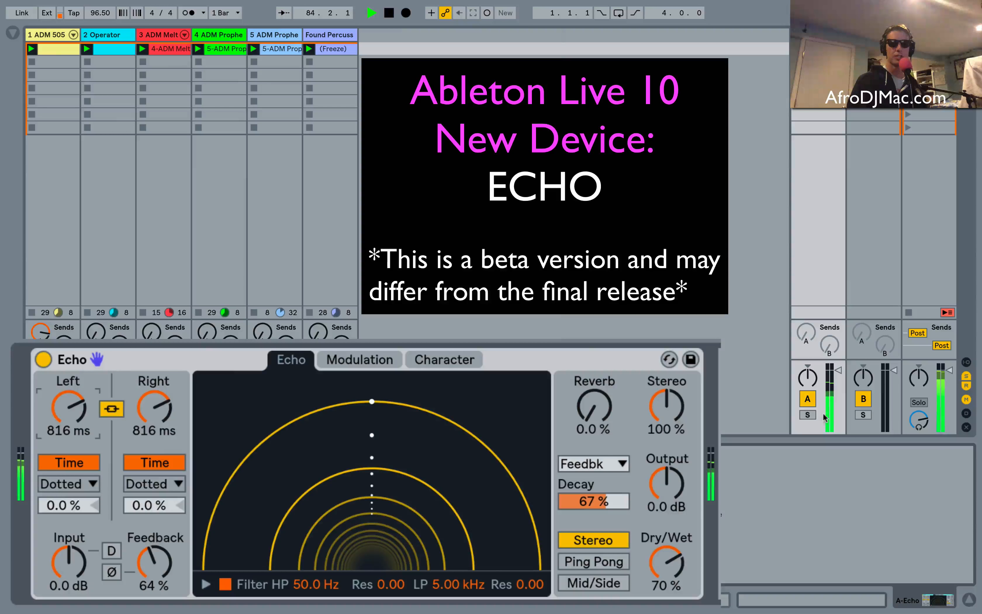
{"action": "left_click", "coordinate": [807, 415]}
{"action": "mouse_move", "coordinate": [159, 412]}
{"action": "left_mouse_down"}
{"action": "mouse_move", "coordinate": [159, 400]}
{"action": "mouse_move", "coordinate": [158, 426]}
{"action": "mouse_move", "coordinate": [159, 390]}
{"action": "mouse_move", "coordinate": [159, 415]}
{"action": "left_mouse_up"}
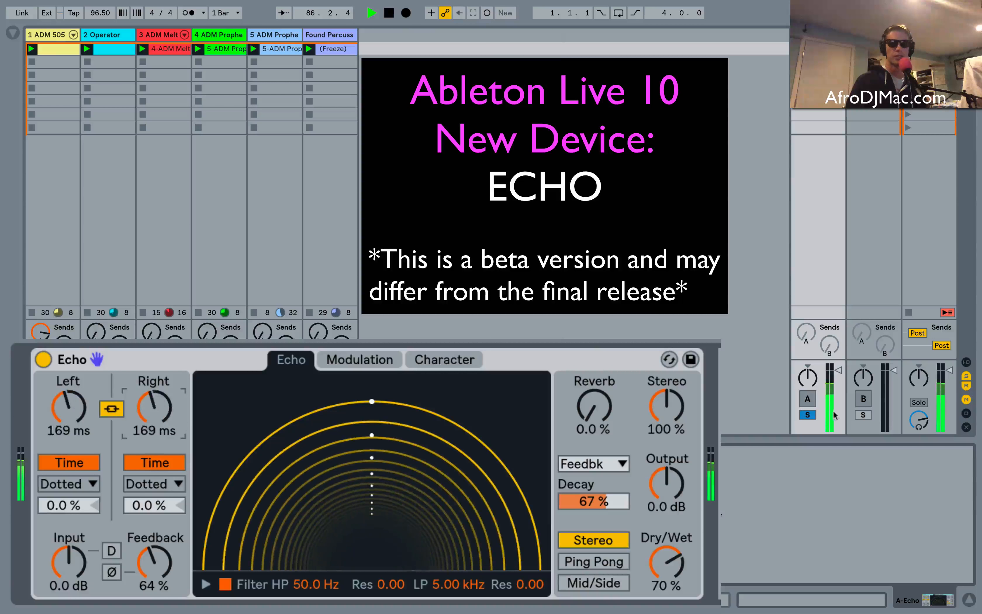
{"action": "left_click", "coordinate": [813, 413]}
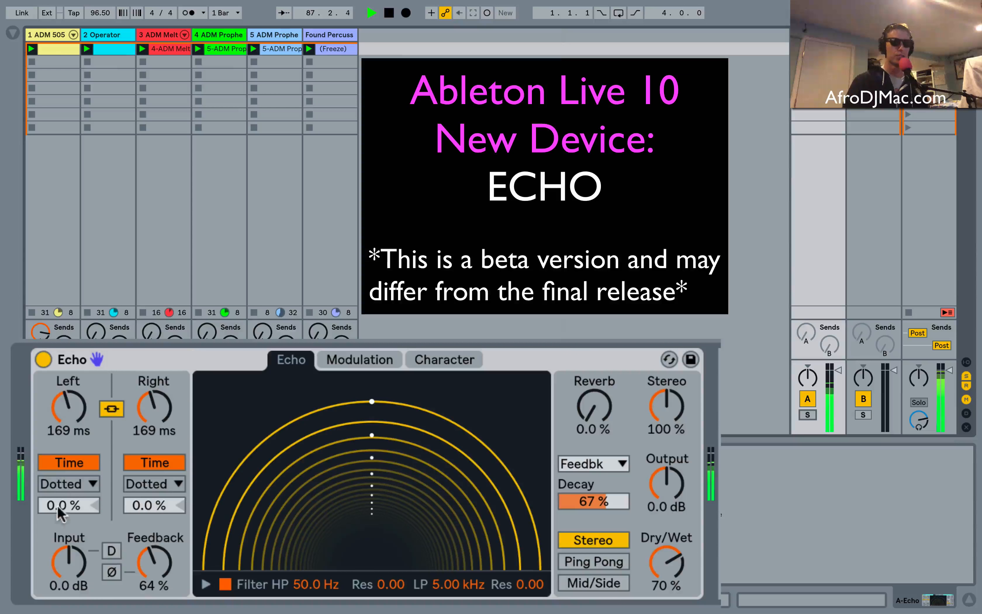
Switch the linked delays back to Sync and view the note-division options, keeping Dotted.
{"action": "left_click", "coordinate": [82, 459]}
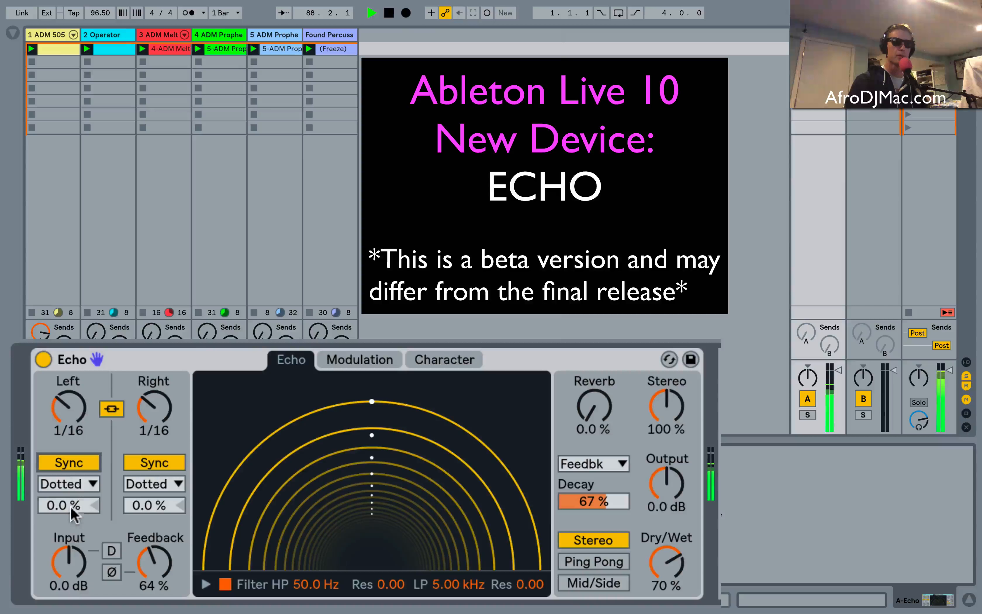
{"action": "left_click", "coordinate": [81, 485]}
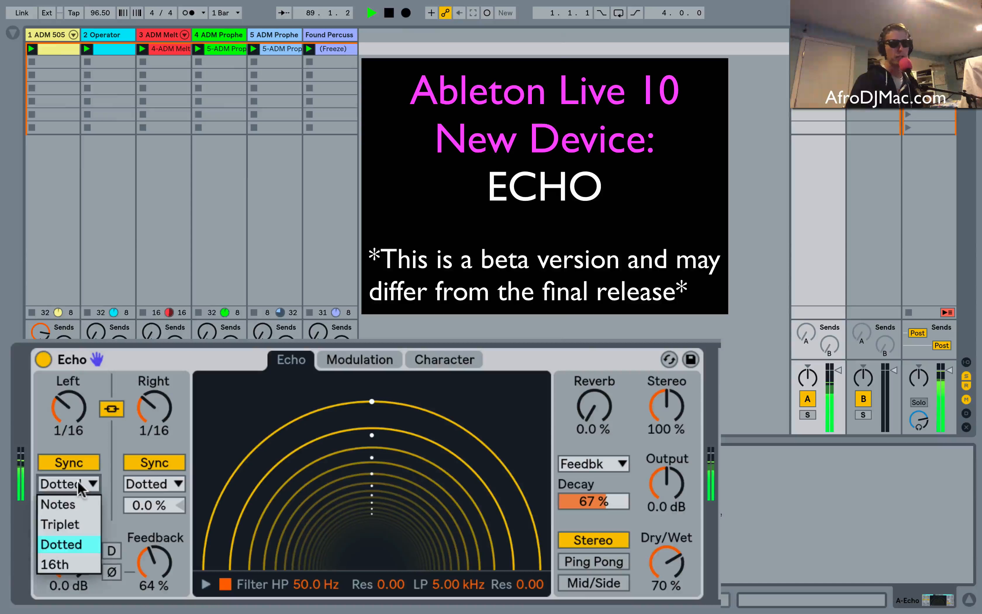
{"action": "left_click", "coordinate": [108, 449]}
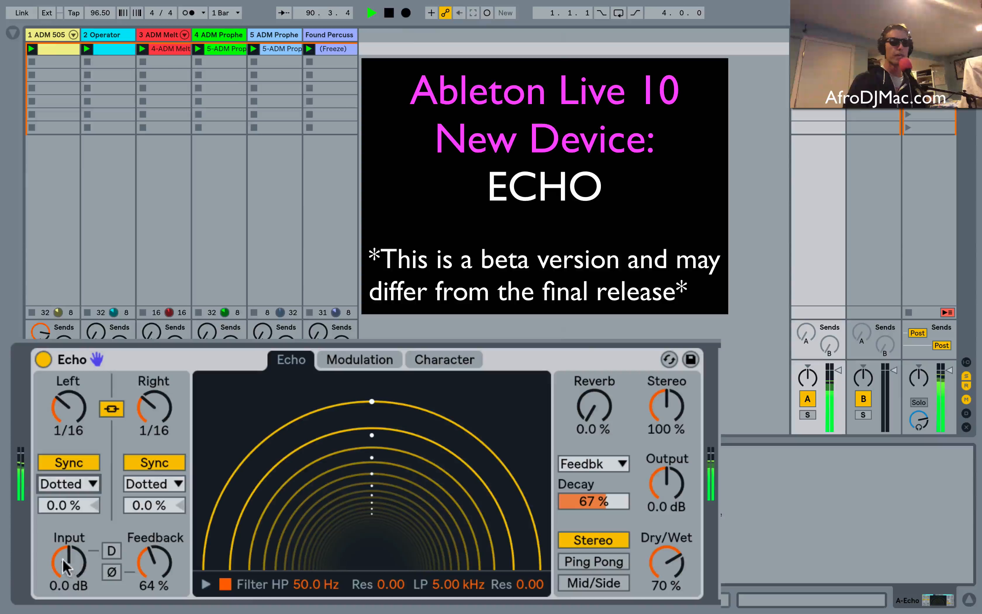
Overdrive the echo by setting Feedback to 140 % and Input gain to 30 dB.
{"action": "left_click_drag", "start_coordinate": [63, 559], "coordinate": [63, 528]}
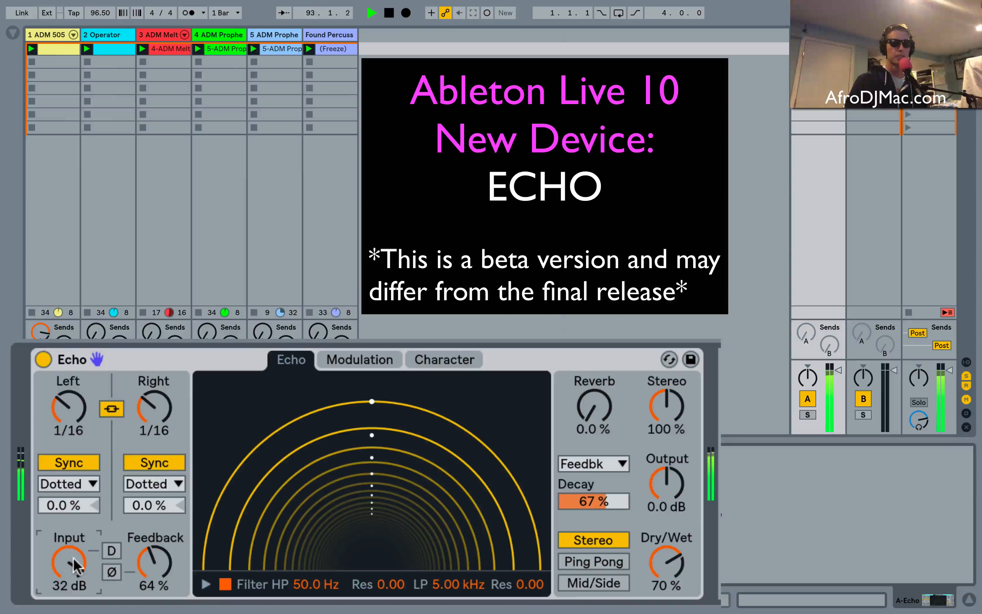
{"action": "left_click", "coordinate": [154, 568]}
{"action": "left_click_drag", "start_coordinate": [153, 567], "coordinate": [153, 537]}
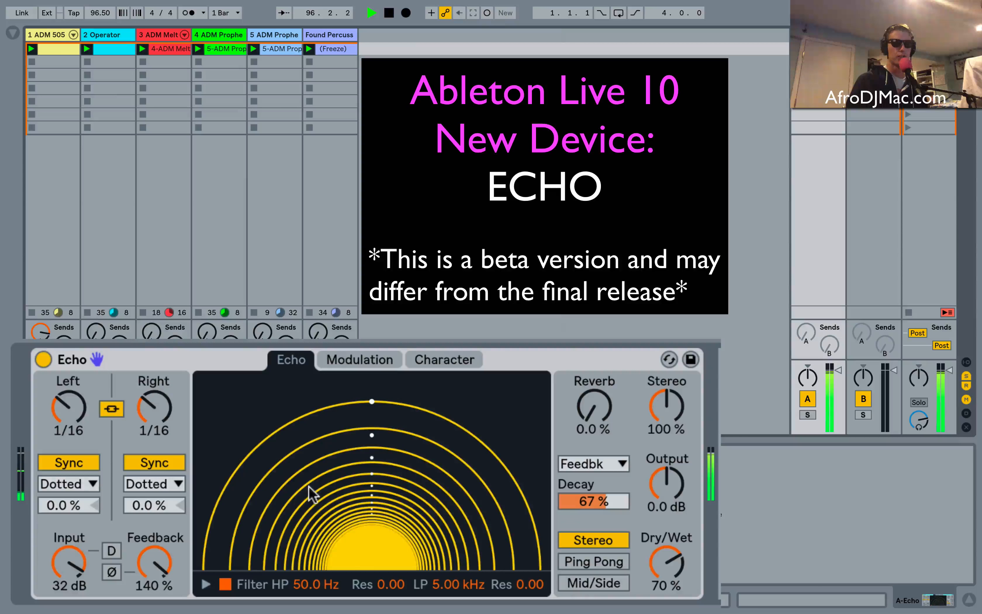
{"action": "left_click", "coordinate": [71, 549]}
{"action": "left_click_drag", "start_coordinate": [71, 558], "coordinate": [71, 562]}
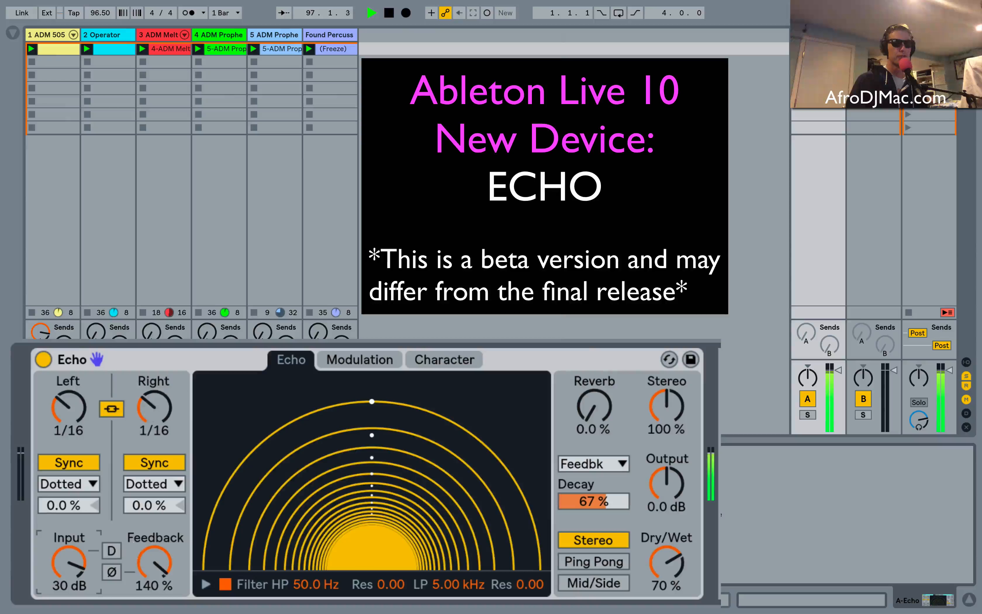
Switch the linked delays to Time mode and sweep the time down to 1.00 ms and back up to 65.4 ms.
{"action": "left_click_drag", "start_coordinate": [154, 408], "coordinate": [155, 450]}
{"action": "left_click", "coordinate": [154, 462]}
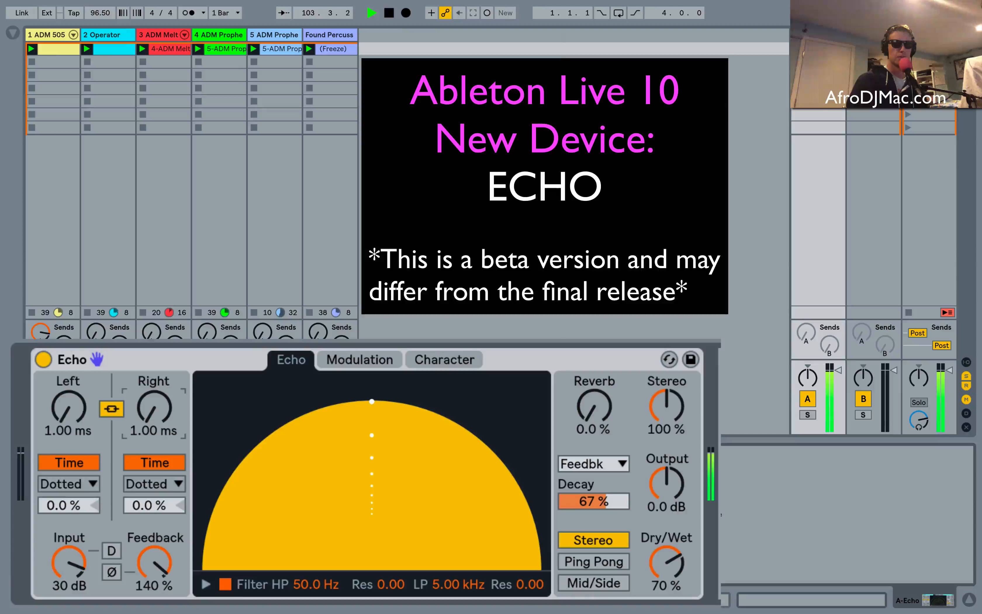
{"action": "left_click_drag", "start_coordinate": [155, 451], "coordinate": [154, 420]}
Lower Feedback to 46 % and Input gain to 0.0 dB, and set the linked delay time to 101 ms.
{"action": "left_click_drag", "start_coordinate": [154, 562], "coordinate": [155, 574]}
{"action": "left_click_drag", "start_coordinate": [64, 559], "coordinate": [64, 560]}
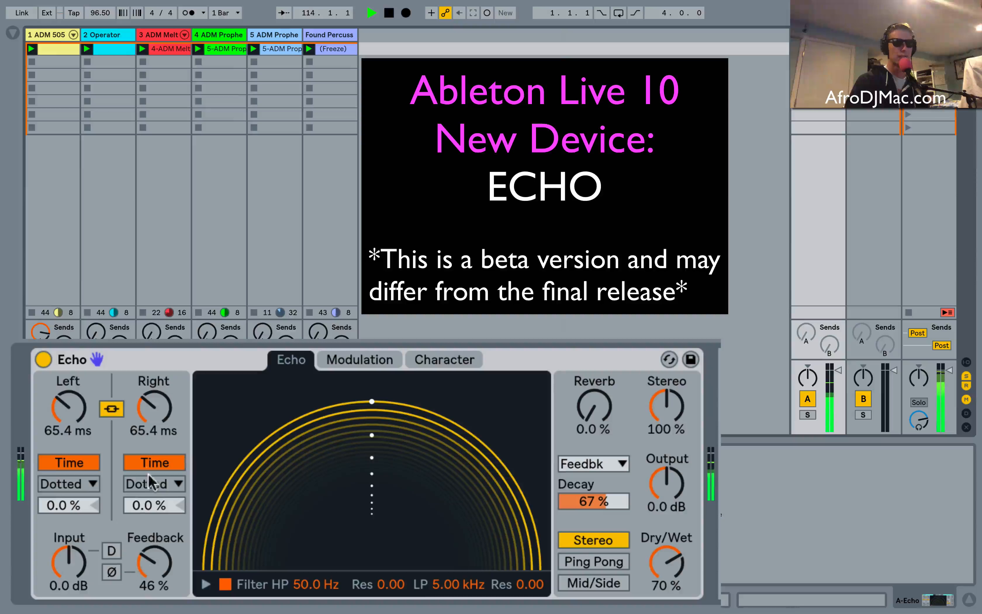
{"action": "mouse_move", "coordinate": [154, 404]}
{"action": "left_mouse_down"}
{"action": "mouse_move", "coordinate": [154, 393]}
{"action": "mouse_move", "coordinate": [155, 401]}
{"action": "left_mouse_up"}
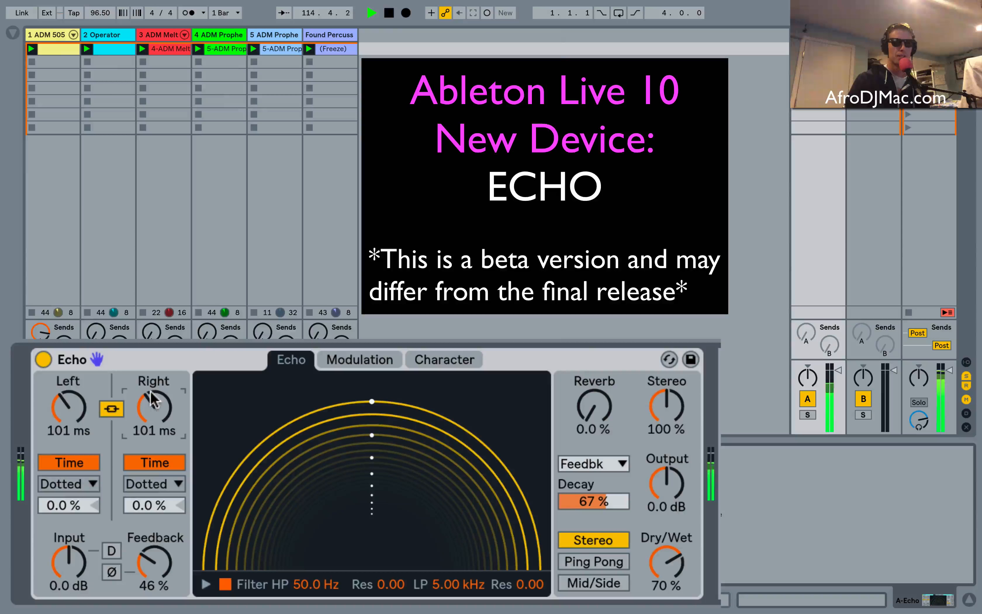
Show the filter curve and set high-pass to 93.7 Hz and low-pass to 4.76 kHz, both with 0.03 resonance, with Feedback at 150 %.
{"action": "left_click", "coordinate": [206, 584]}
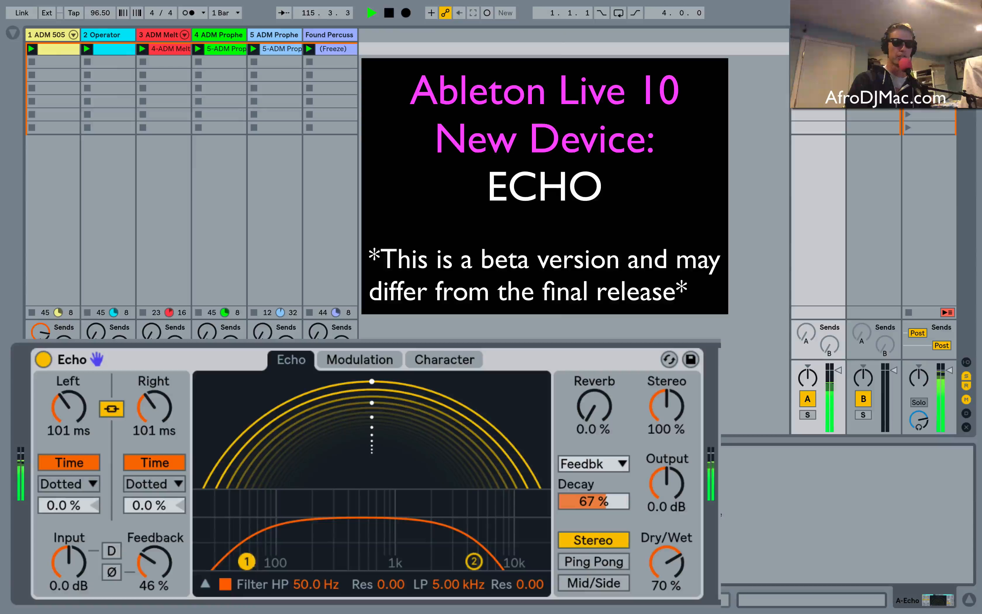
{"action": "left_click_drag", "start_coordinate": [246, 561], "coordinate": [374, 507]}
{"action": "left_click_drag", "start_coordinate": [163, 564], "coordinate": [163, 523]}
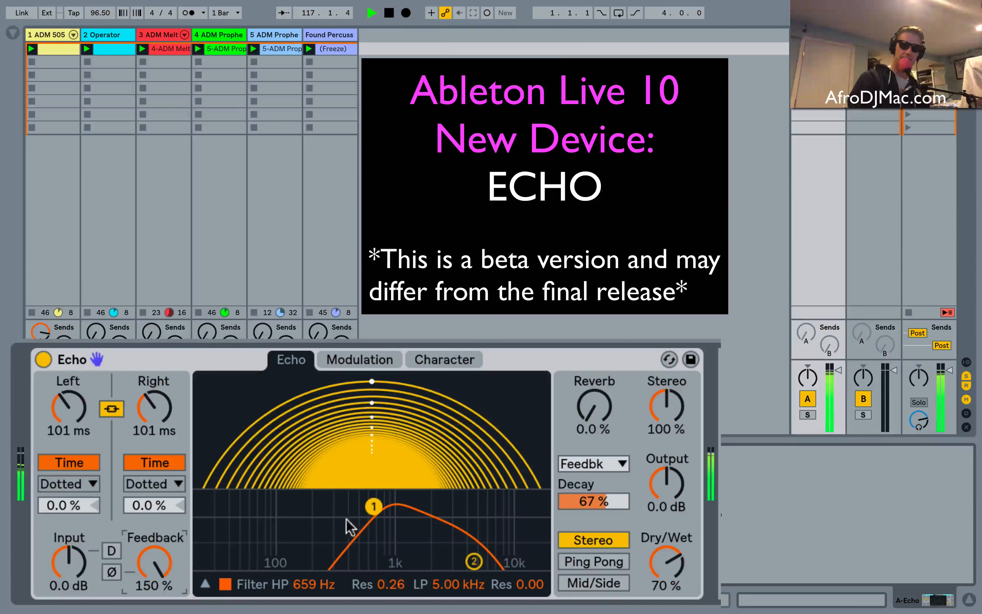
{"action": "left_click_drag", "start_coordinate": [373, 507], "coordinate": [277, 554]}
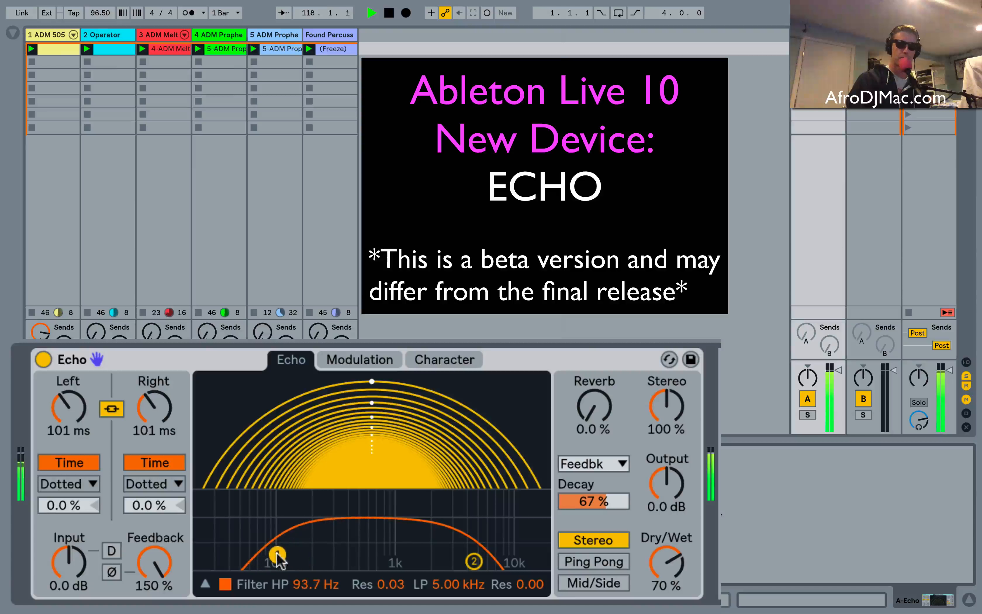
{"action": "mouse_move", "coordinate": [474, 562]}
{"action": "left_mouse_down"}
{"action": "mouse_move", "coordinate": [432, 535]}
{"action": "mouse_move", "coordinate": [334, 520]}
{"action": "mouse_move", "coordinate": [312, 526]}
{"action": "mouse_move", "coordinate": [464, 554]}
{"action": "left_mouse_up"}
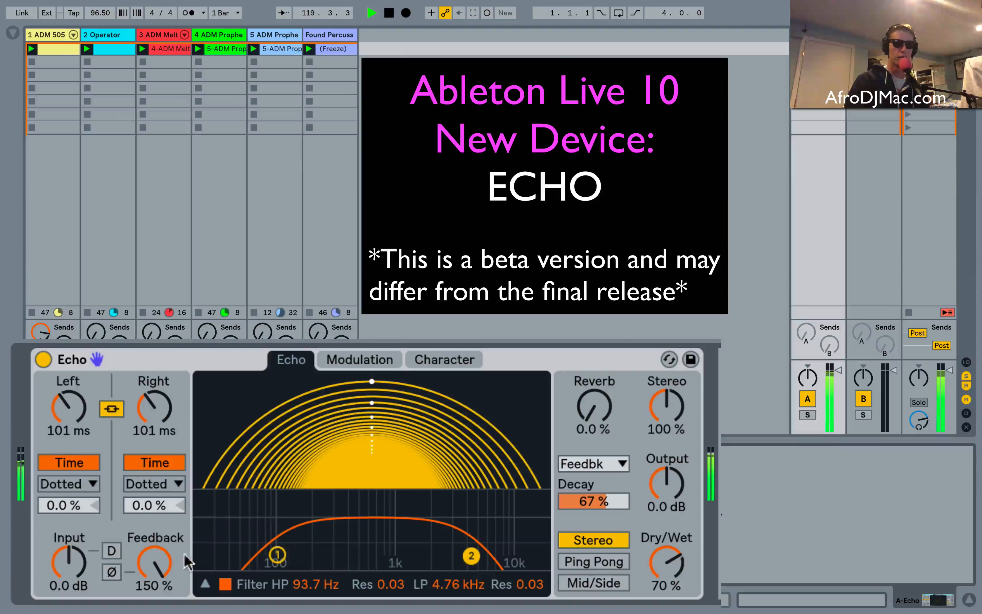
Reduce Feedback to 27 % and set the linked delay time to 379 ms.
{"action": "mouse_move", "coordinate": [166, 566]}
{"action": "left_mouse_down"}
{"action": "mouse_move", "coordinate": [167, 589]}
{"action": "mouse_move", "coordinate": [168, 572]}
{"action": "left_mouse_up"}
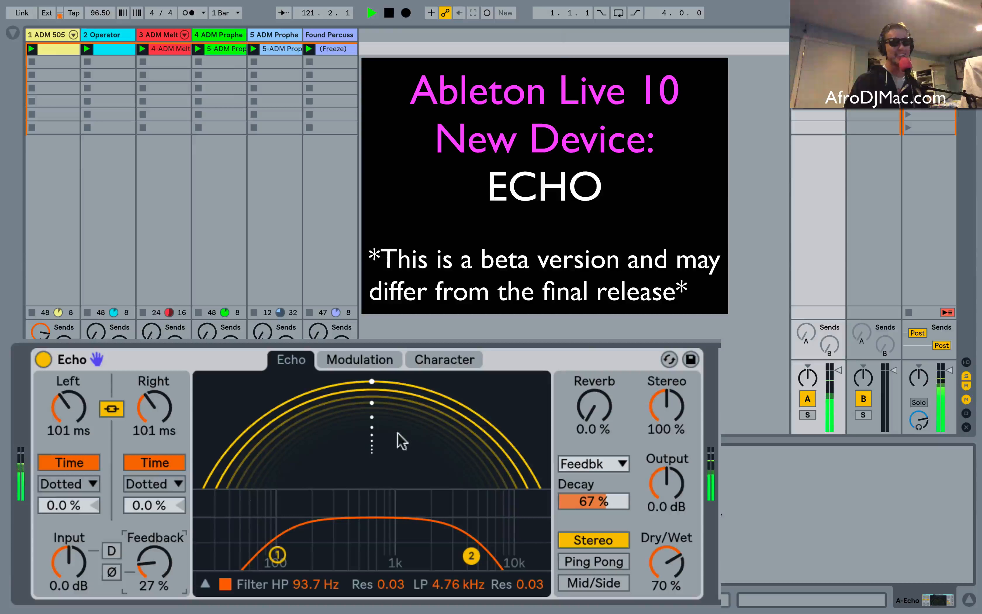
{"action": "mouse_move", "coordinate": [401, 427]}
{"action": "left_mouse_down"}
{"action": "mouse_move", "coordinate": [401, 452]}
{"action": "mouse_move", "coordinate": [401, 396]}
{"action": "mouse_move", "coordinate": [401, 410]}
{"action": "left_mouse_up"}
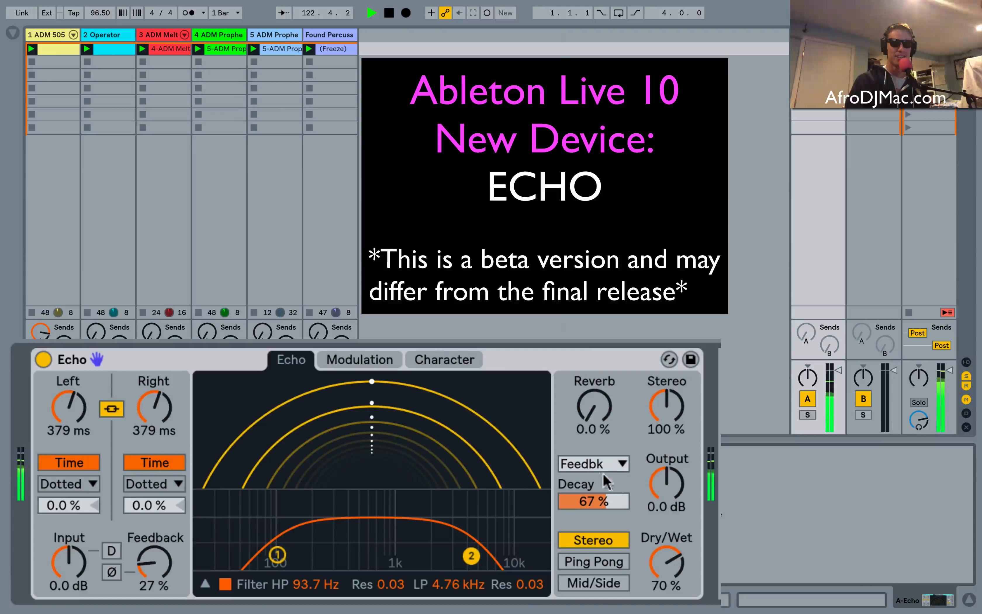
Set the Reverb amount to 83 % and, after trying Pre, place the reverb Post delay.
{"action": "left_click", "coordinate": [591, 407]}
{"action": "left_click_drag", "start_coordinate": [591, 406], "coordinate": [592, 364]}
{"action": "left_click", "coordinate": [591, 463]}
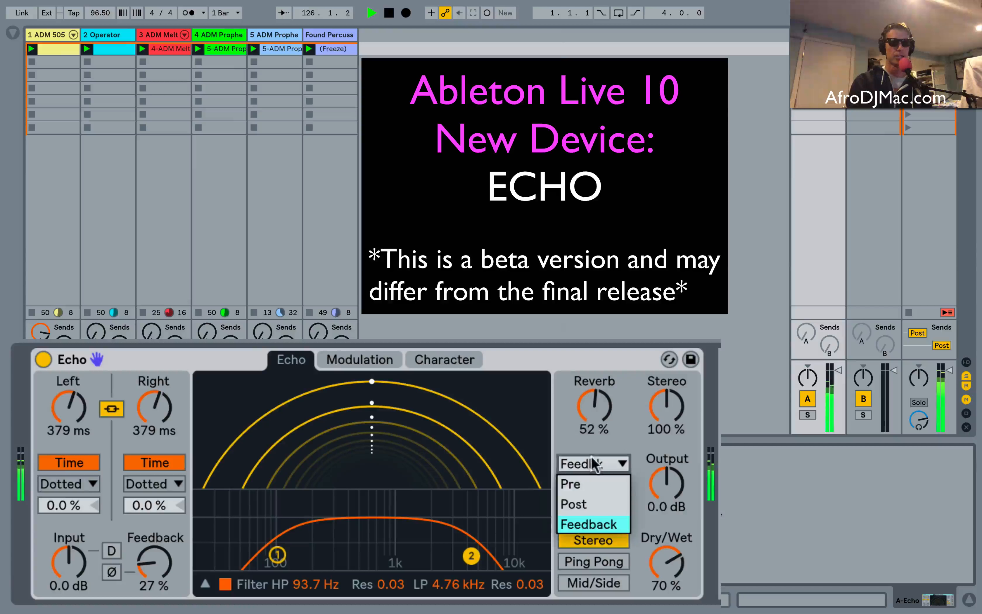
{"action": "left_click", "coordinate": [591, 478]}
{"action": "mouse_move", "coordinate": [610, 391]}
{"action": "left_mouse_down"}
{"action": "mouse_move", "coordinate": [610, 364]}
{"action": "mouse_move", "coordinate": [595, 402]}
{"action": "mouse_move", "coordinate": [595, 390]}
{"action": "left_mouse_up"}
{"action": "left_click", "coordinate": [588, 466]}
{"action": "left_click", "coordinate": [588, 499]}
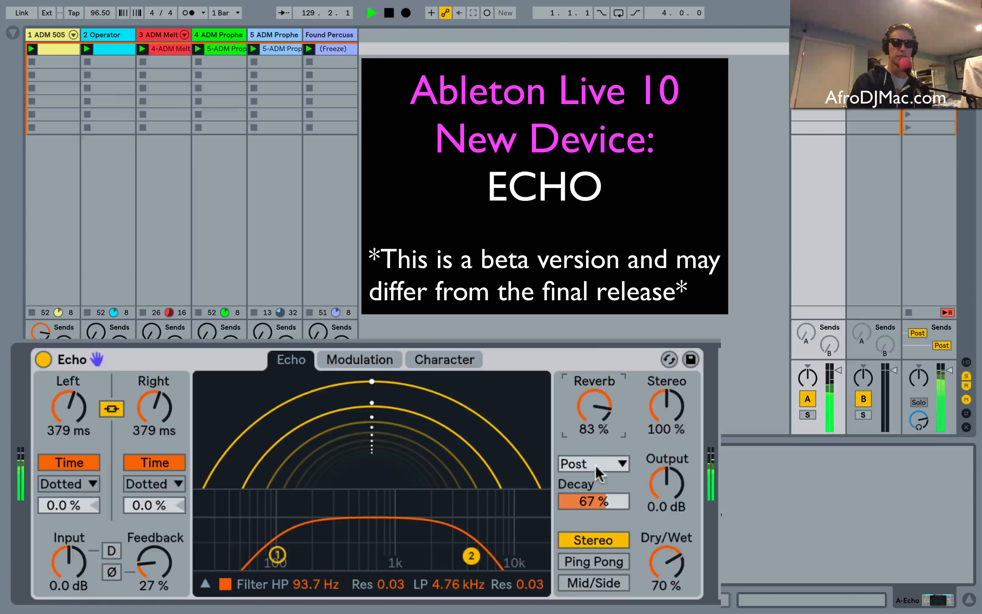
Place the reverb in the Feedback loop, with Feedback at 125 % and the Reverb amount at 48 %.
{"action": "left_click", "coordinate": [598, 471]}
{"action": "left_click", "coordinate": [592, 517]}
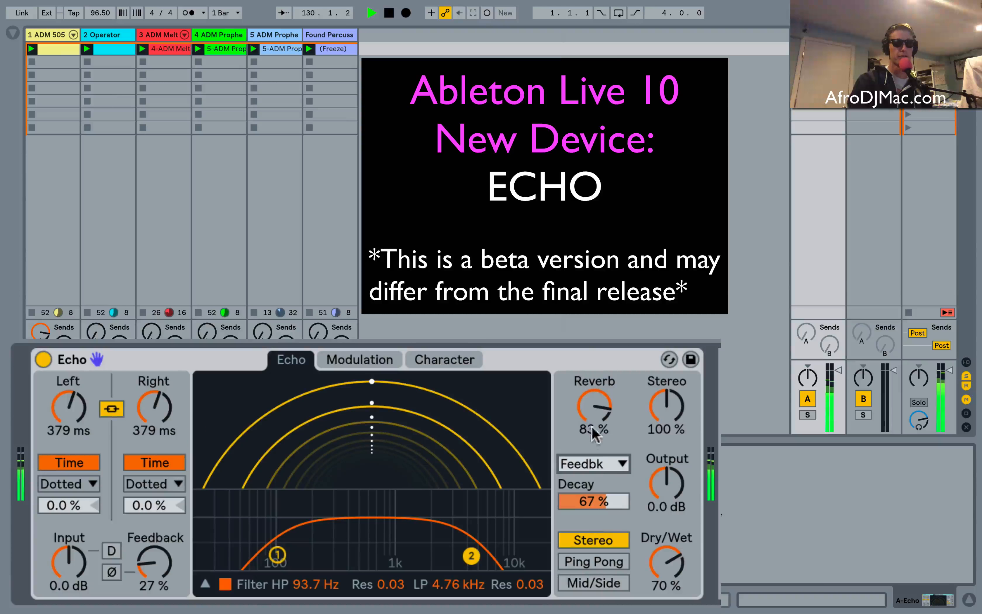
{"action": "left_click_drag", "start_coordinate": [173, 562], "coordinate": [172, 506]}
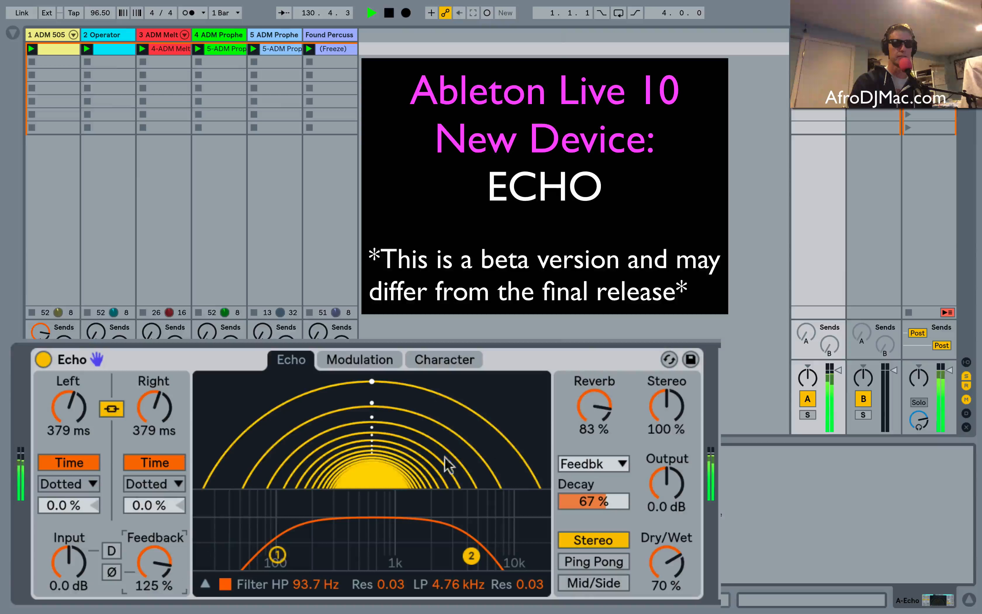
{"action": "left_click_drag", "start_coordinate": [594, 406], "coordinate": [594, 435]}
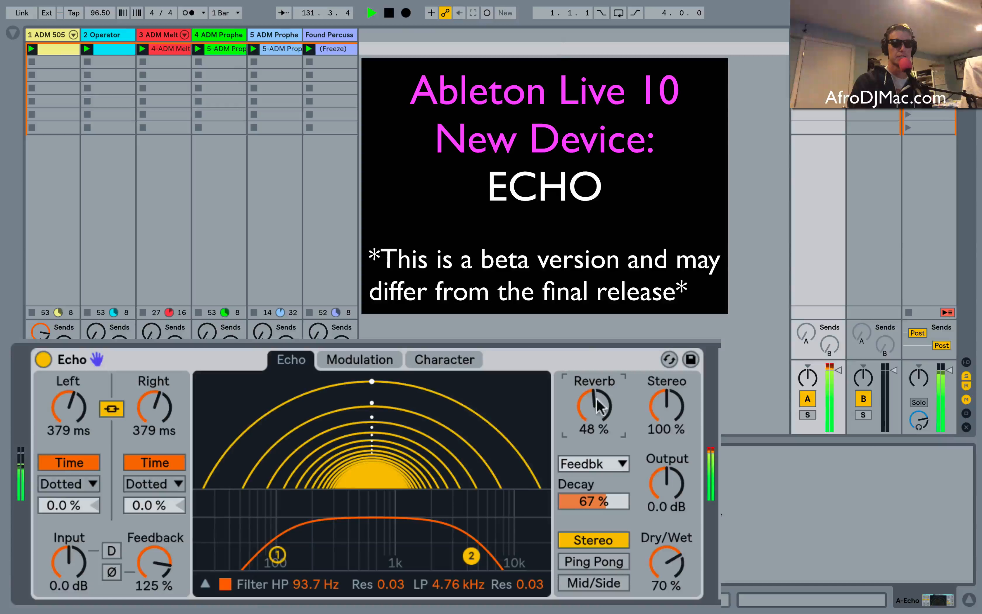
Reduce Feedback to 25 % and place the reverb Post delay with its amount at 32 %.
{"action": "left_click_drag", "start_coordinate": [154, 567], "coordinate": [155, 590]}
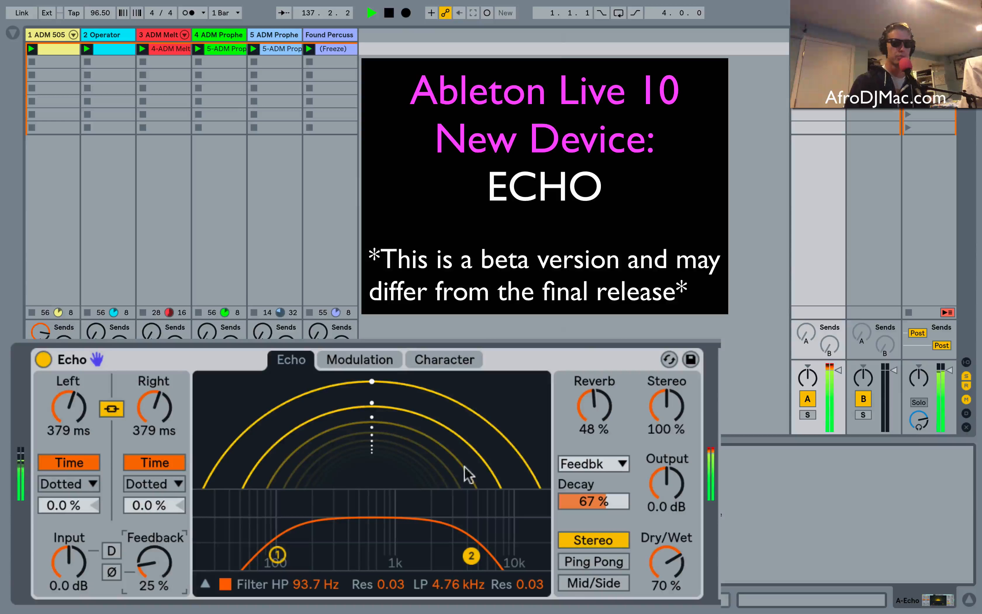
{"action": "left_click", "coordinate": [596, 464]}
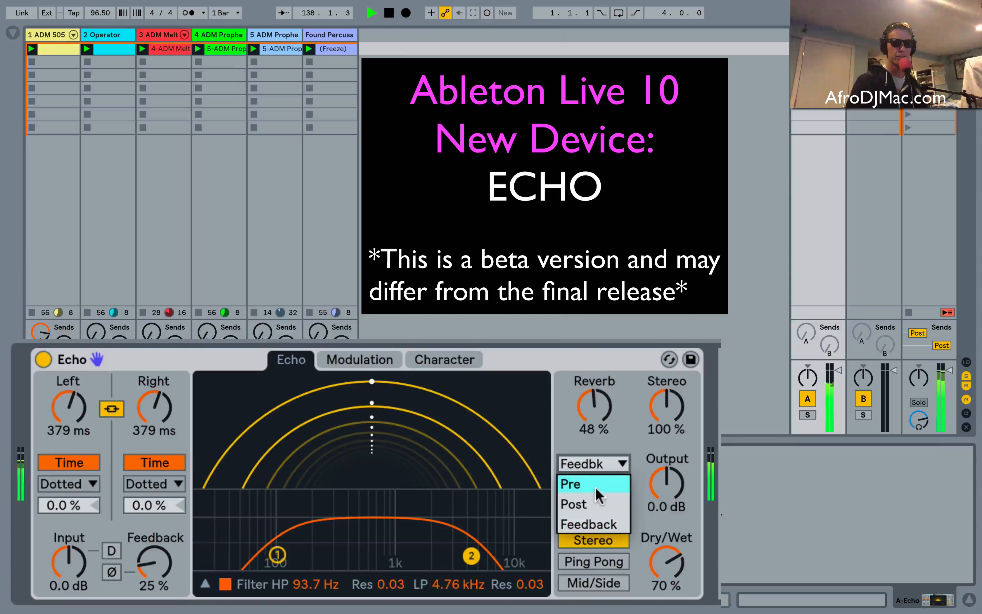
{"action": "left_click", "coordinate": [596, 510]}
{"action": "left_click_drag", "start_coordinate": [594, 406], "coordinate": [596, 417]}
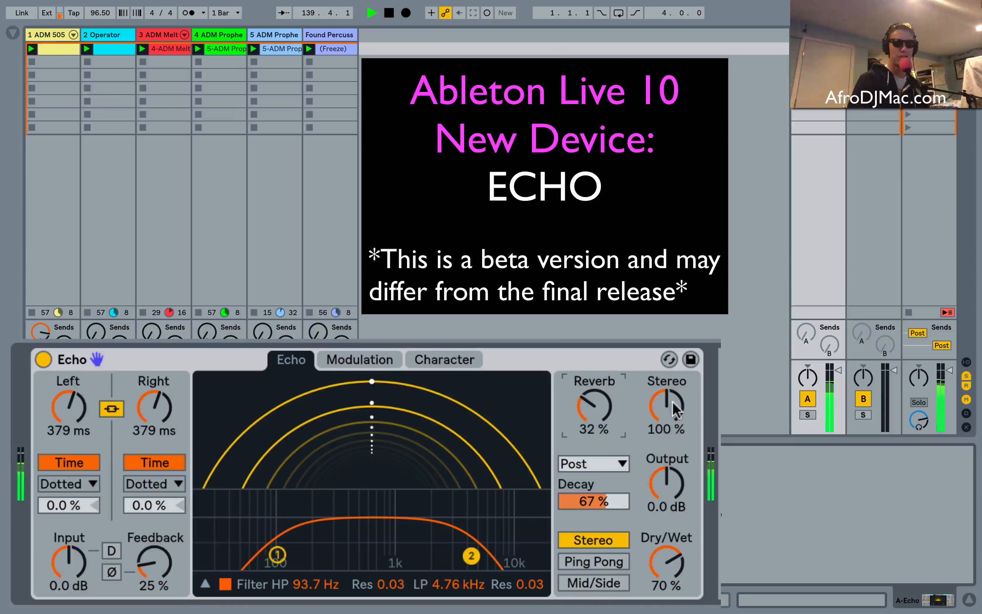
Set the linked delay time to 729 ms and compare stereo widths of 190 %, 0.0 % and 200 %.
{"action": "left_click_drag", "start_coordinate": [666, 406], "coordinate": [666, 375]}
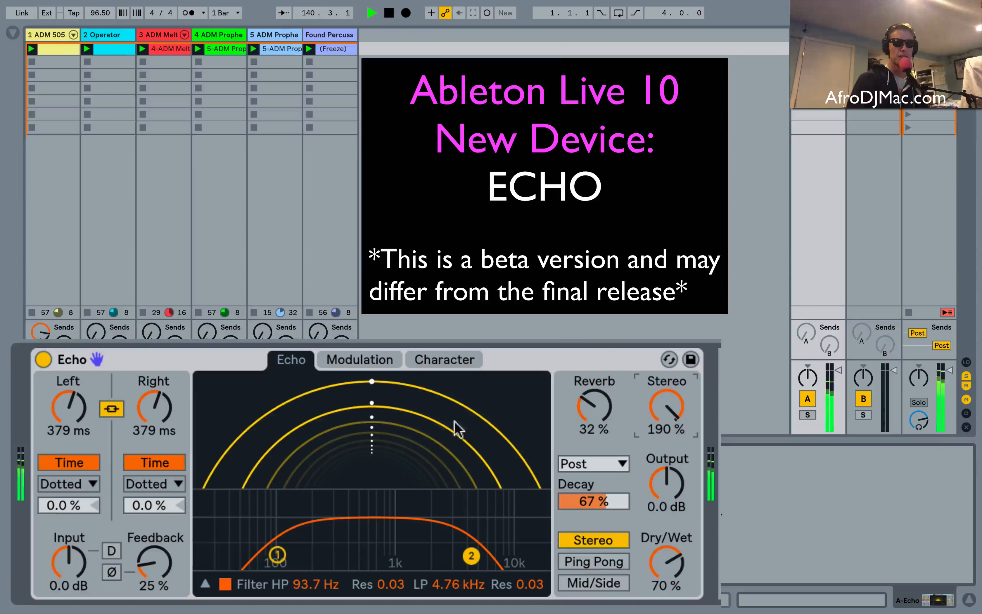
{"action": "left_click", "coordinate": [139, 412]}
{"action": "left_click_drag", "start_coordinate": [139, 412], "coordinate": [147, 389]}
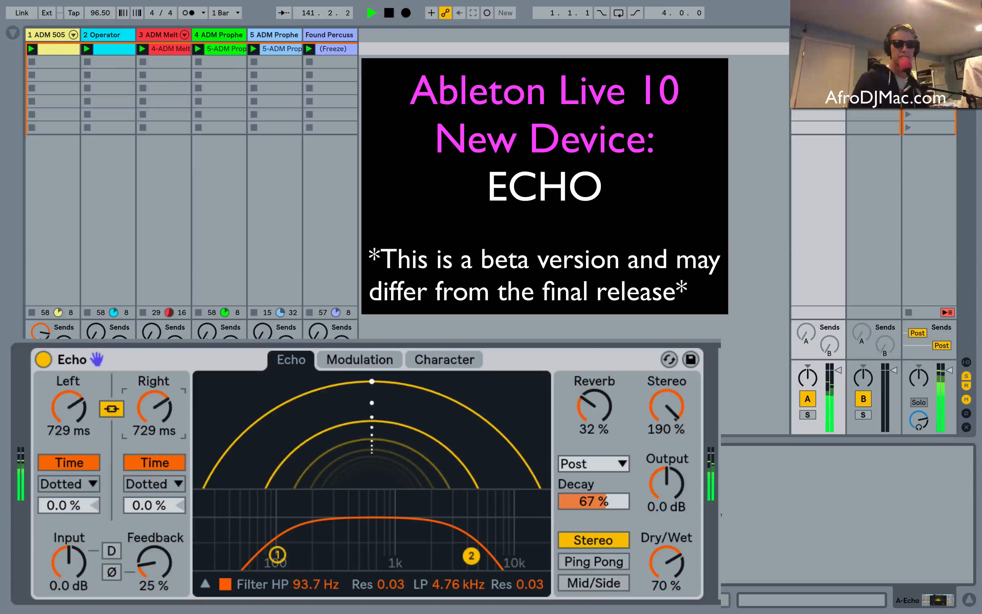
{"action": "left_click_drag", "start_coordinate": [666, 416], "coordinate": [666, 477]}
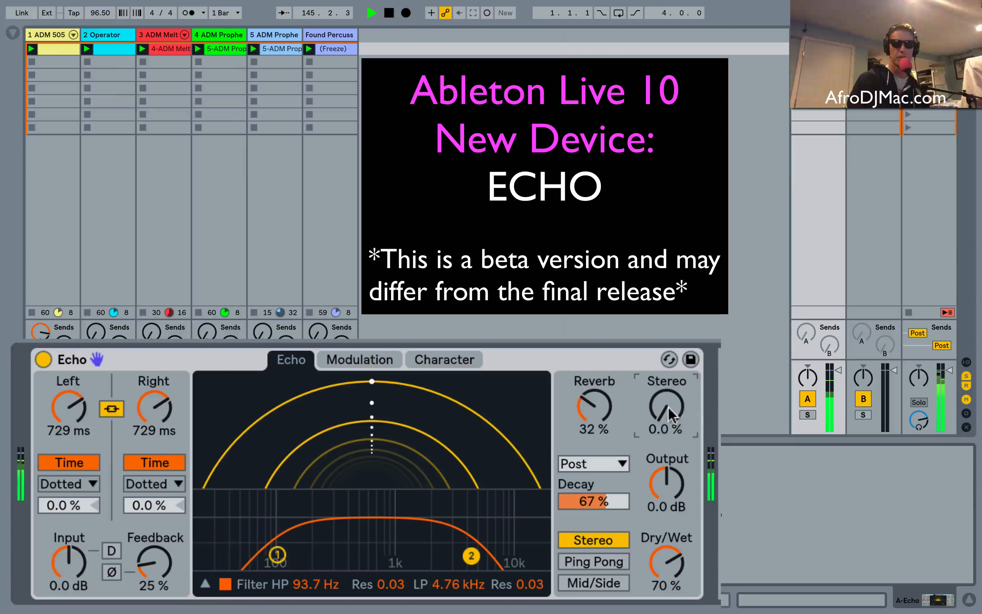
{"action": "mouse_move", "coordinate": [668, 412]}
{"action": "left_mouse_down"}
{"action": "mouse_move", "coordinate": [670, 394]}
{"action": "mouse_move", "coordinate": [682, 408]}
{"action": "left_mouse_up"}
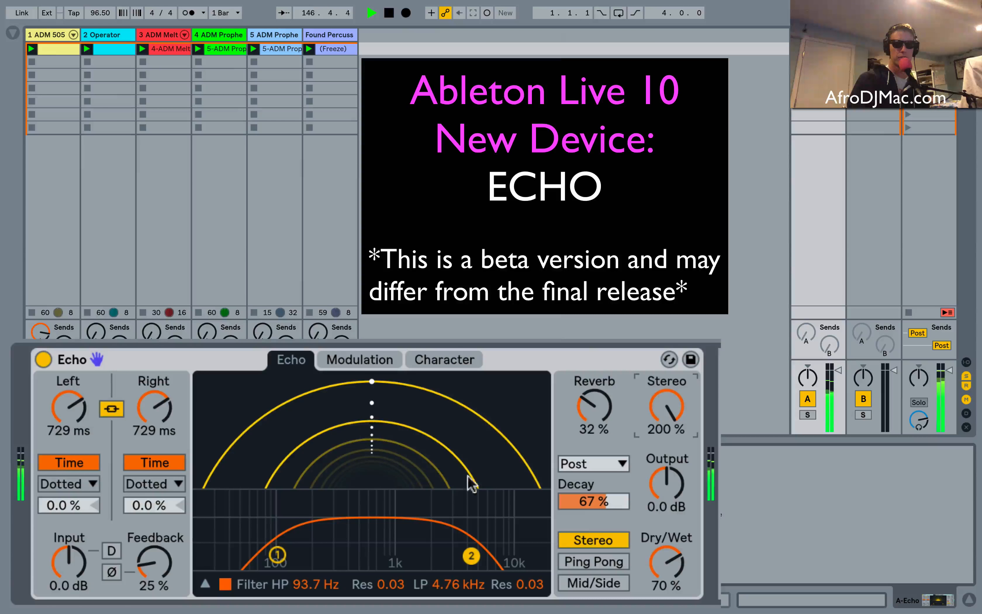
Try Ping Pong mode at 0.0 % stereo width, restore Stereo mode at 100 % width, and set Dry/Wet to 100 %.
{"action": "left_click", "coordinate": [607, 559]}
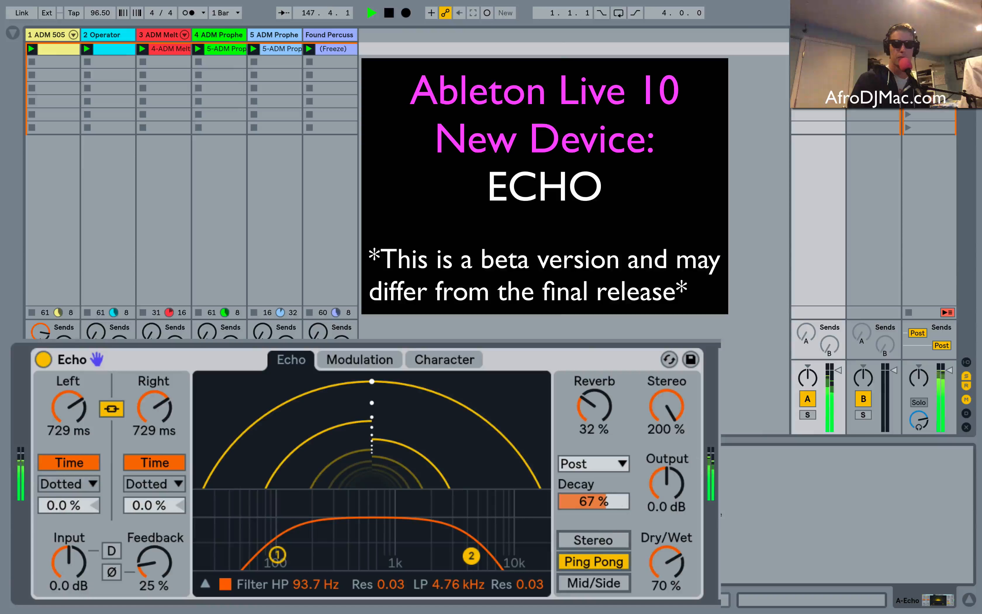
{"action": "left_click_drag", "start_coordinate": [658, 411], "coordinate": [658, 487]}
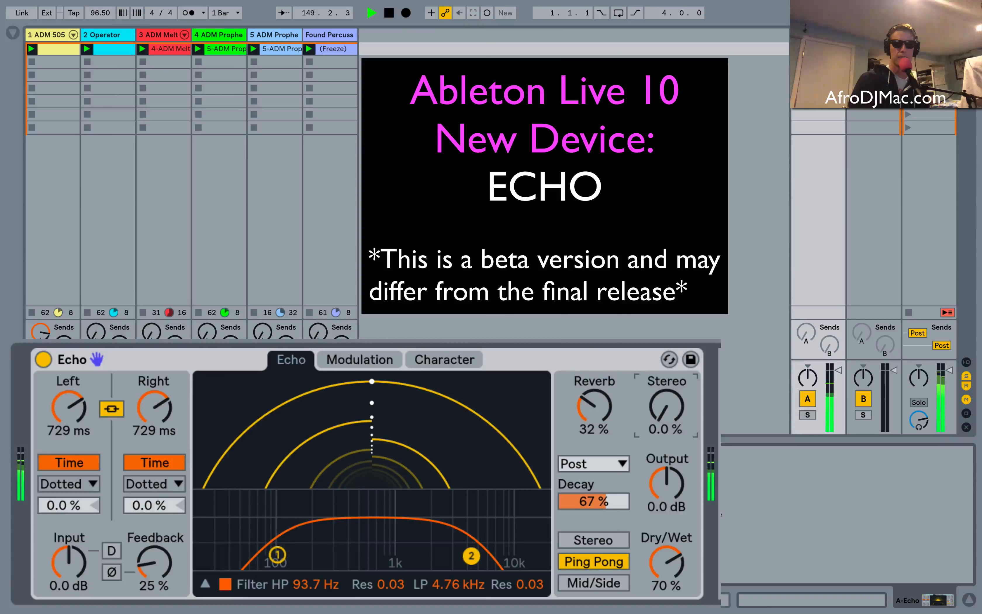
{"action": "left_click_drag", "start_coordinate": [673, 418], "coordinate": [674, 378]}
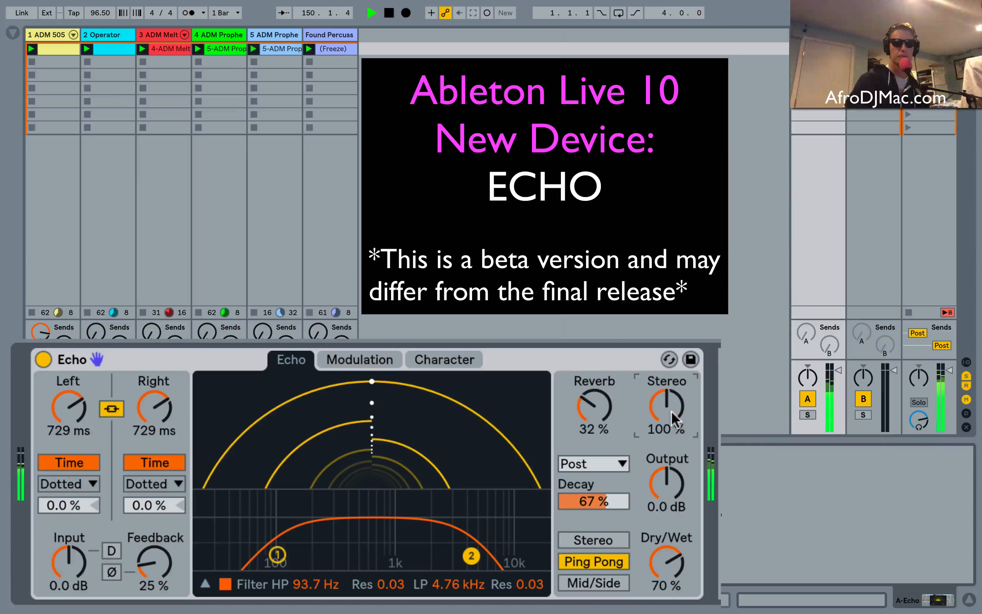
{"action": "left_click", "coordinate": [609, 540]}
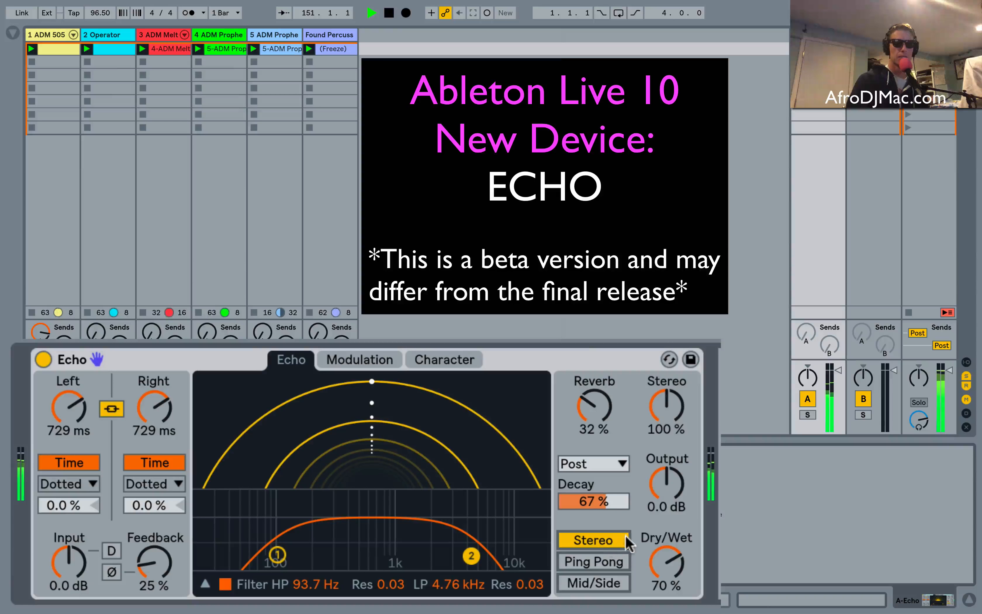
{"action": "left_click_drag", "start_coordinate": [647, 552], "coordinate": [668, 556]}
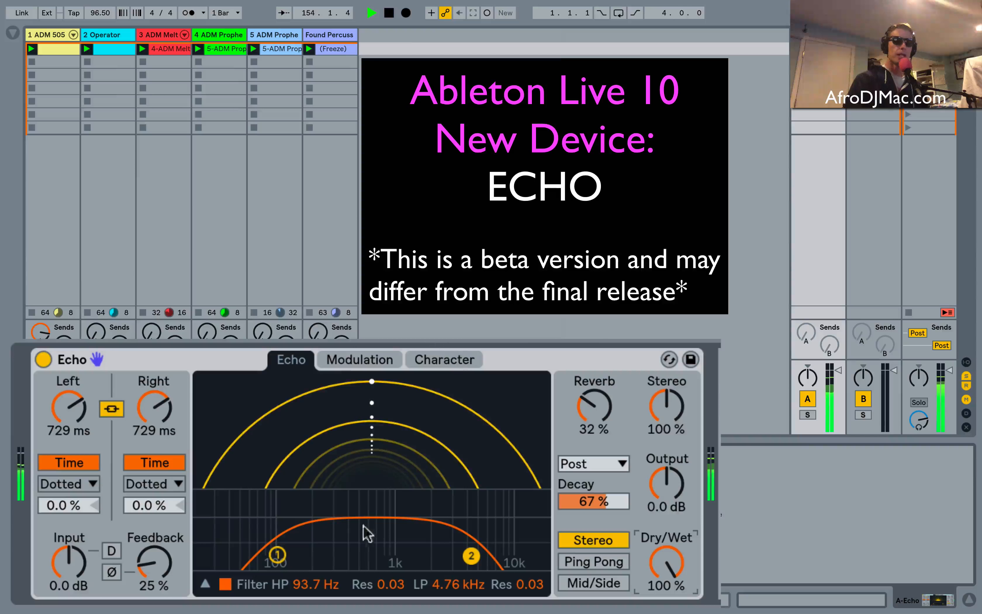
Show the modulation settings, turn off Sync, and set the LFO frequency to 6.86 Hz and phase to 117°.
{"action": "left_click", "coordinate": [372, 355]}
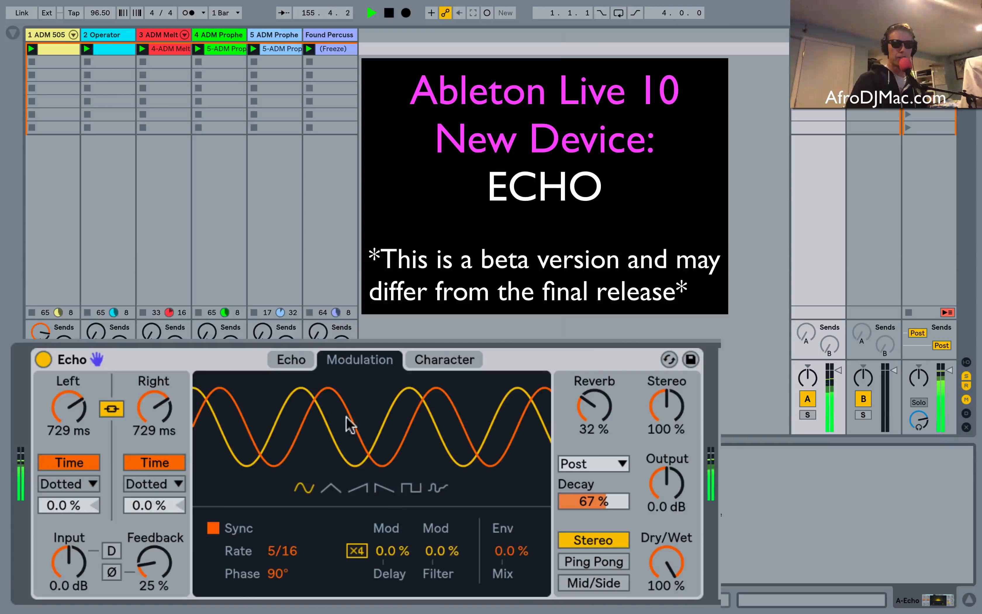
{"action": "mouse_move", "coordinate": [282, 551]}
{"action": "left_mouse_down"}
{"action": "mouse_move", "coordinate": [282, 584]}
{"action": "mouse_move", "coordinate": [292, 536]}
{"action": "left_mouse_up"}
{"action": "left_click_drag", "start_coordinate": [317, 444], "coordinate": [358, 430]}
{"action": "left_click", "coordinate": [213, 528]}
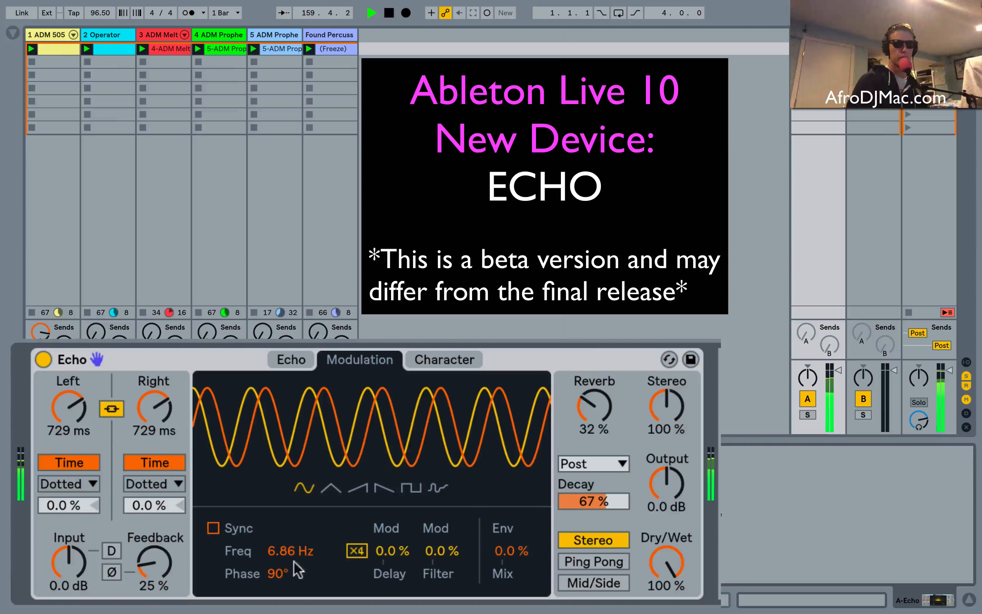
{"action": "mouse_move", "coordinate": [284, 573]}
{"action": "left_mouse_down"}
{"action": "mouse_move", "coordinate": [284, 550]}
{"action": "mouse_move", "coordinate": [284, 585]}
{"action": "mouse_move", "coordinate": [284, 548]}
{"action": "mouse_move", "coordinate": [284, 583]}
{"action": "mouse_move", "coordinate": [284, 549]}
{"action": "mouse_move", "coordinate": [284, 560]}
{"action": "left_mouse_up"}
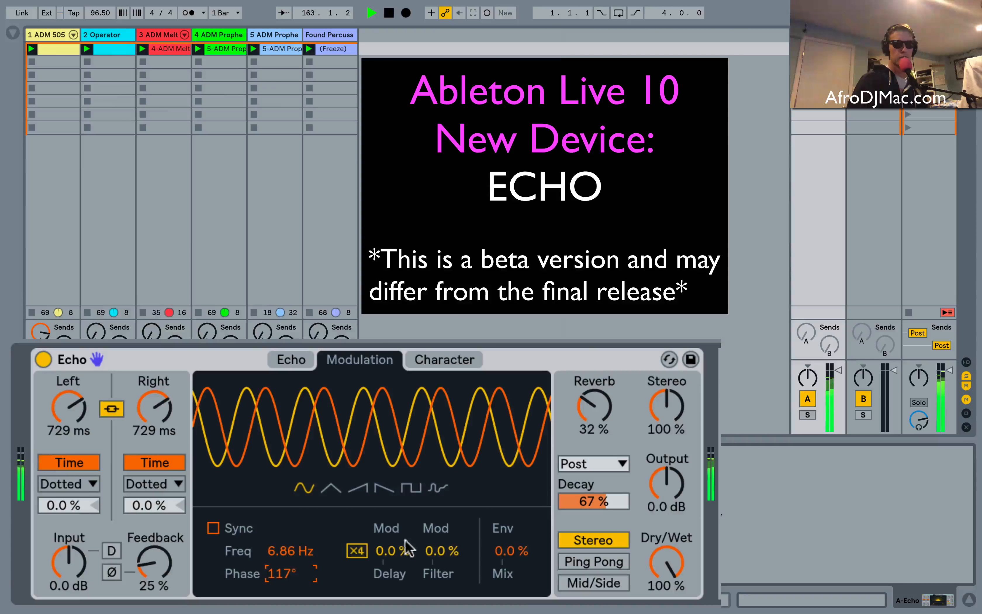
Set the delay modulation amount to 91 % and the linked delay time to 407 ms.
{"action": "left_click_drag", "start_coordinate": [393, 552], "coordinate": [393, 542]}
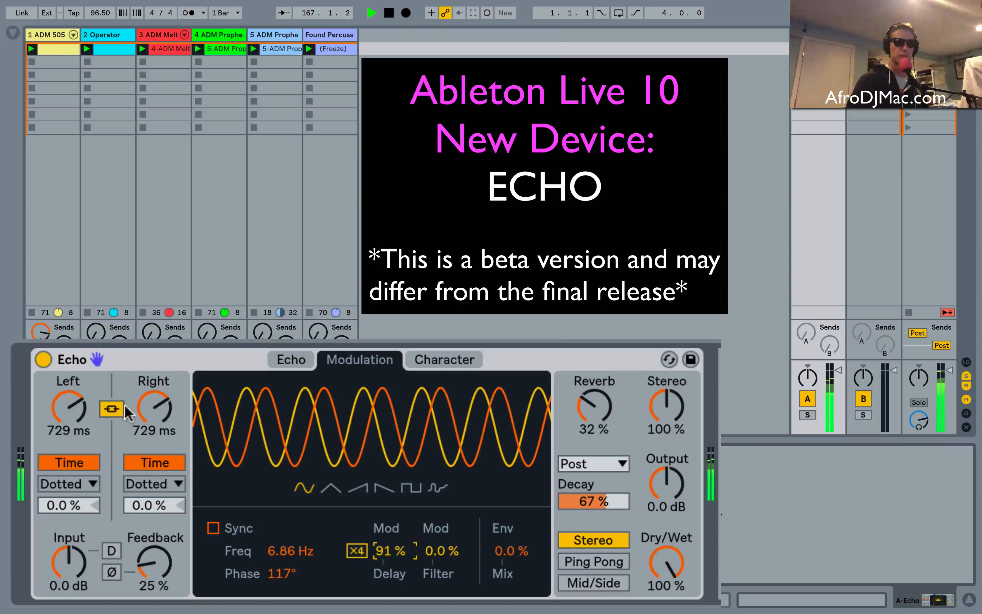
{"action": "mouse_move", "coordinate": [124, 406]}
{"action": "left_mouse_down"}
{"action": "mouse_move", "coordinate": [124, 365]}
{"action": "mouse_move", "coordinate": [124, 412]}
{"action": "left_mouse_up"}
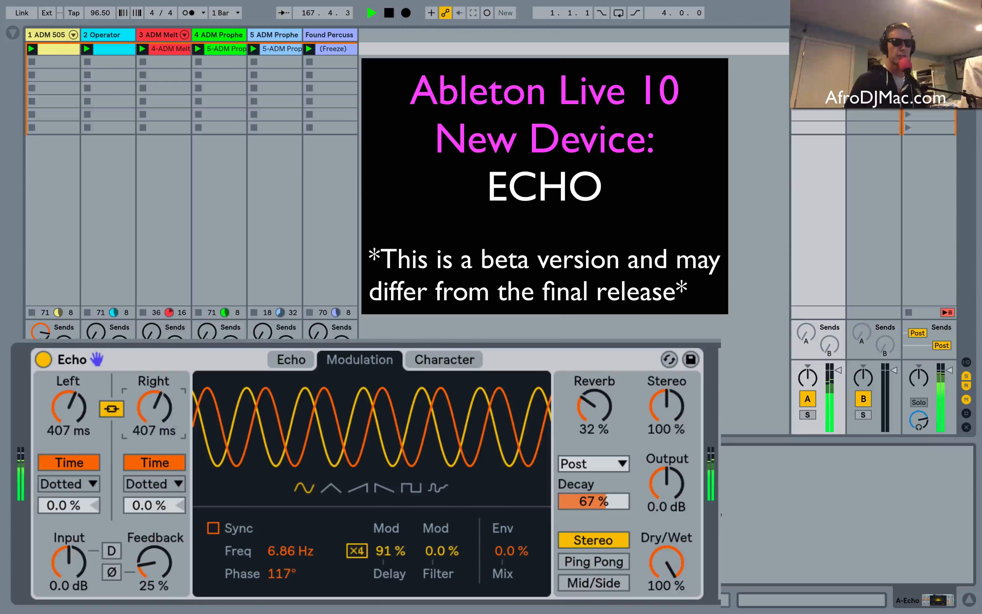
Try the rising sawtooth, square and random modulation waveforms, with the delay modulation amount at 88 %.
{"action": "left_click", "coordinate": [363, 489]}
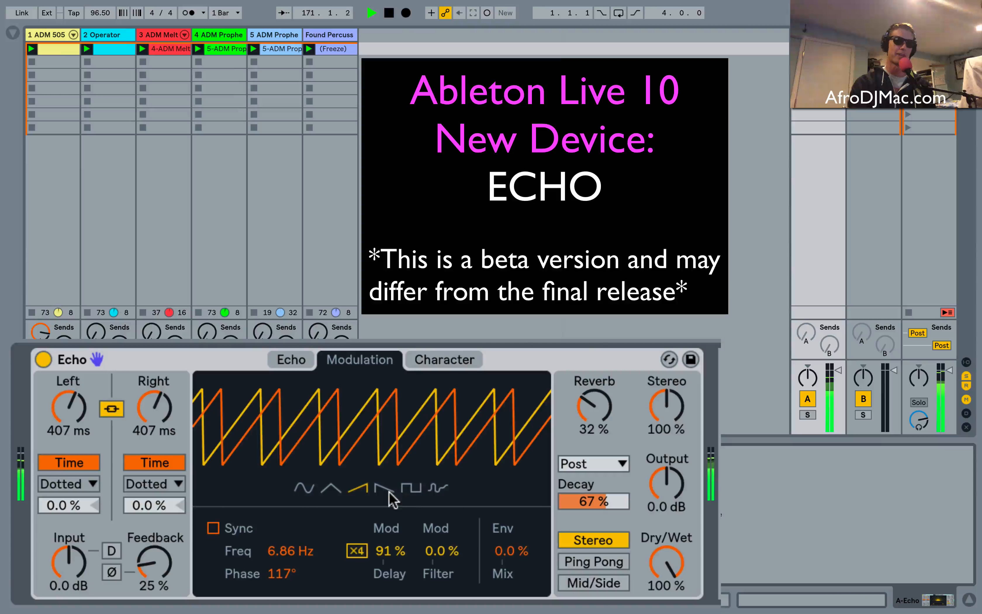
{"action": "left_click", "coordinate": [413, 489]}
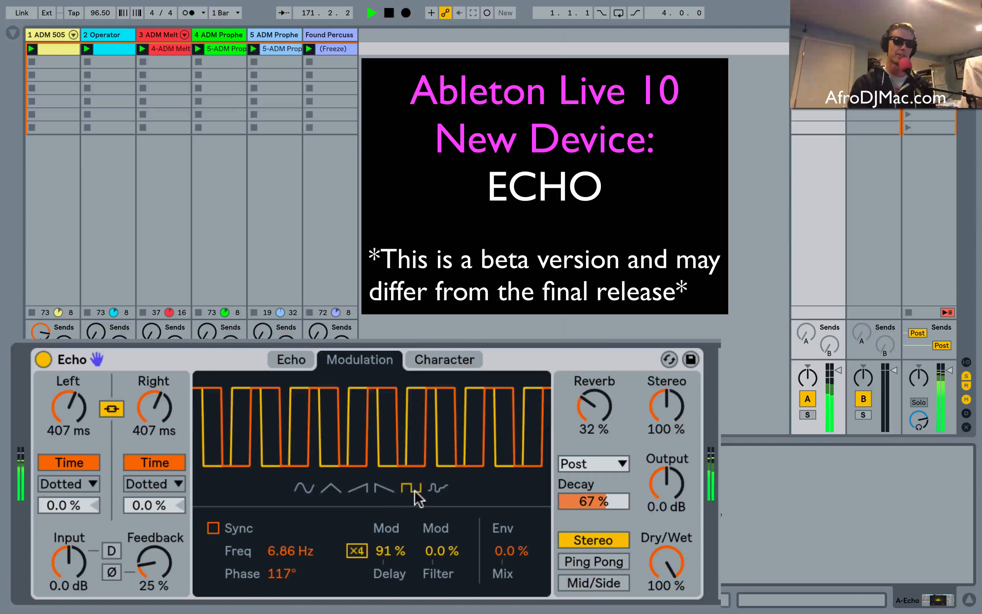
{"action": "left_click", "coordinate": [435, 491]}
{"action": "left_click_drag", "start_coordinate": [375, 557], "coordinate": [376, 547]}
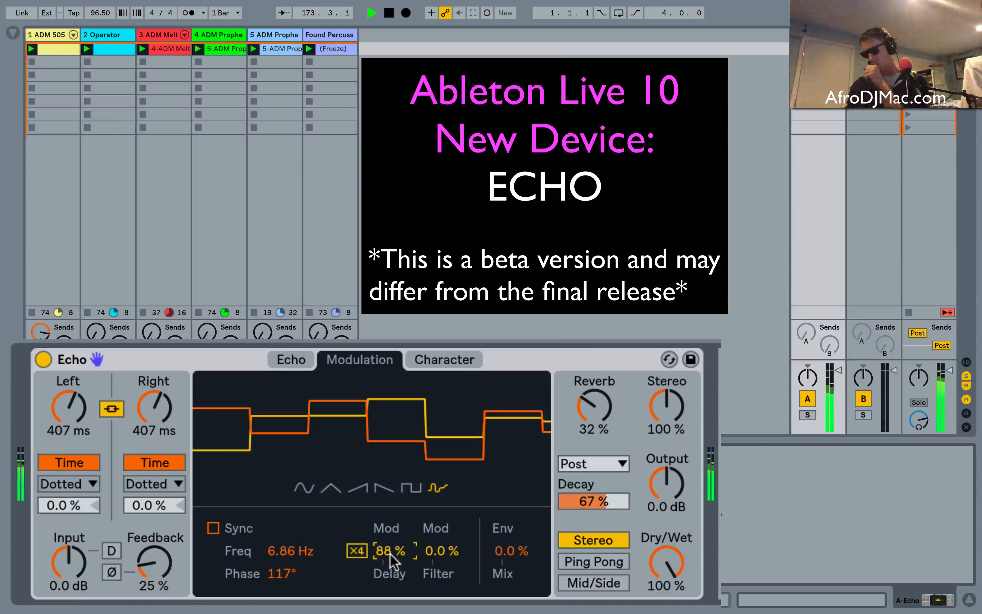
Enable x4 with delay modulation at 100 %, and switch the LFO to a sine wave at 40.0 Hz.
{"action": "left_click", "coordinate": [355, 553]}
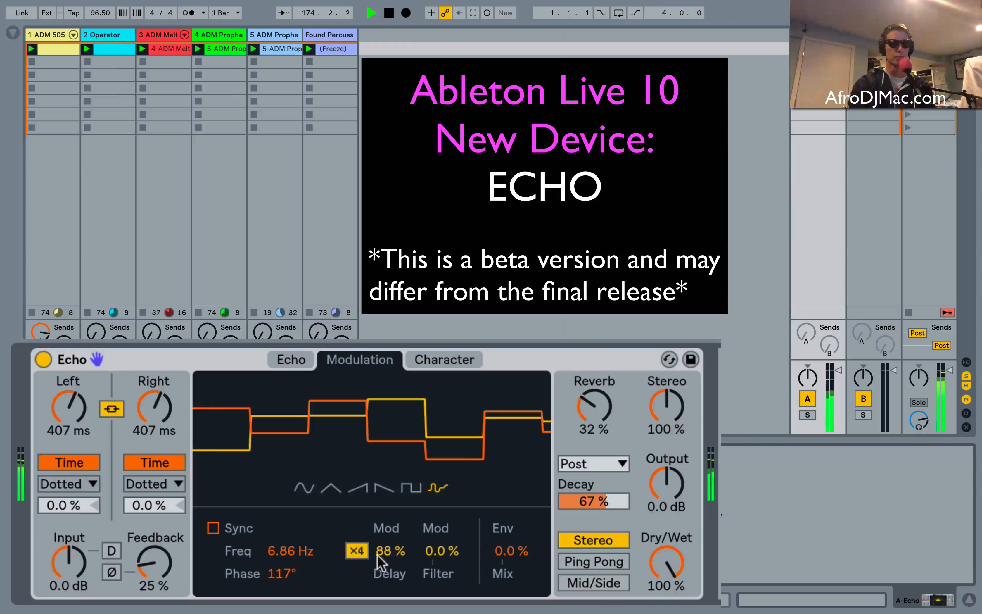
{"action": "left_click_drag", "start_coordinate": [378, 557], "coordinate": [390, 530]}
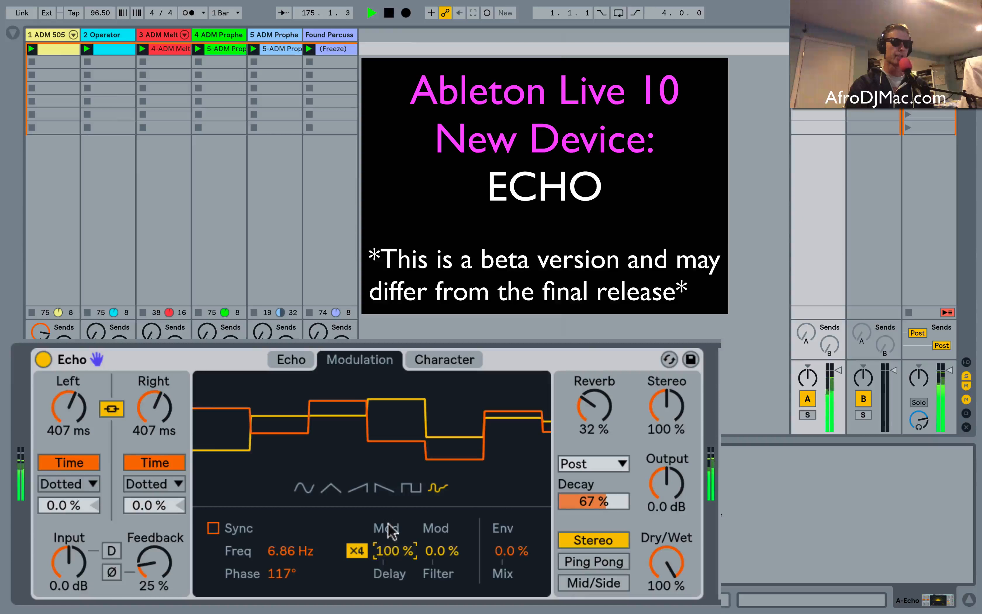
{"action": "left_click", "coordinate": [303, 483]}
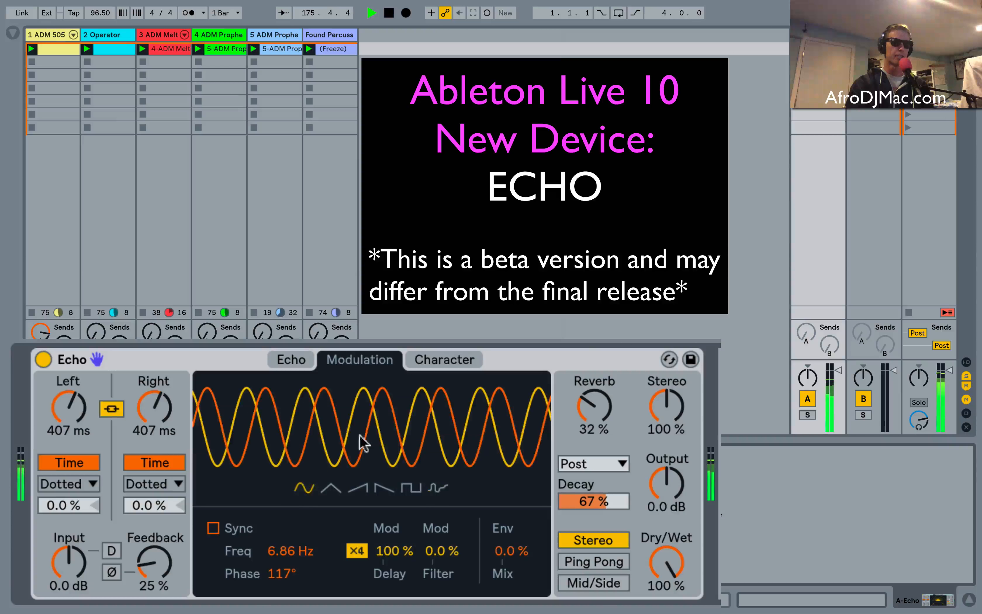
{"action": "left_click_drag", "start_coordinate": [360, 435], "coordinate": [360, 398]}
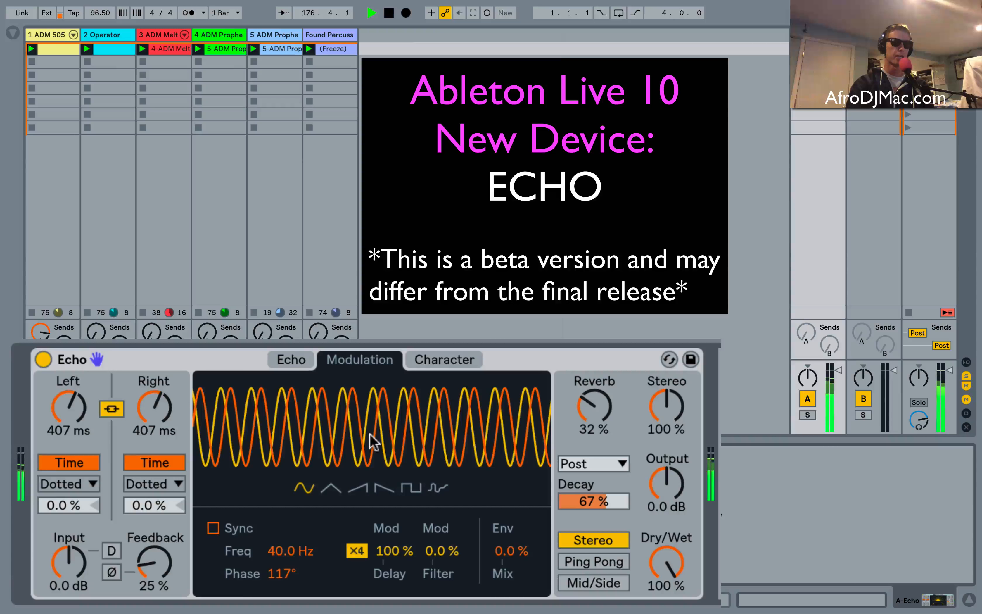
Set filter modulation to 100 % and try the LFO frequency at 1.74 Hz and at 40.0 Hz.
{"action": "left_click_drag", "start_coordinate": [482, 434], "coordinate": [482, 502]}
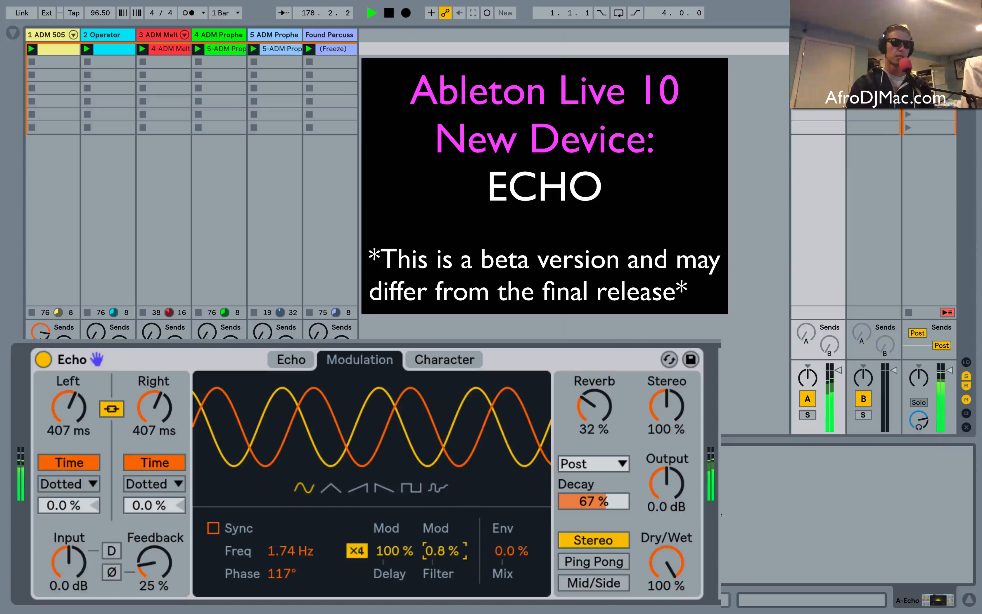
{"action": "mouse_move", "coordinate": [444, 551]}
{"action": "left_mouse_down"}
{"action": "mouse_move", "coordinate": [444, 528]}
{"action": "mouse_move", "coordinate": [435, 539]}
{"action": "left_mouse_up"}
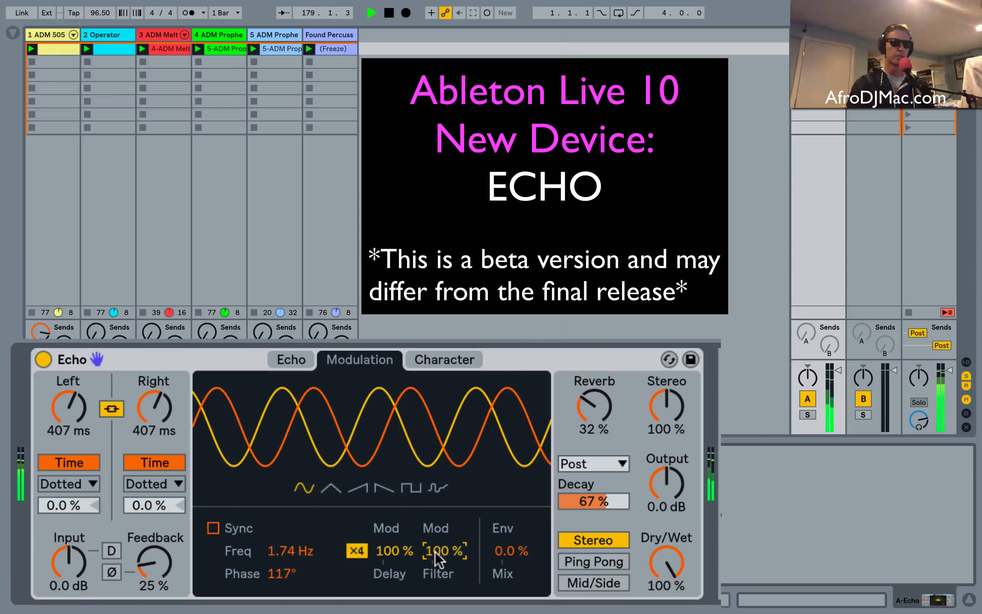
{"action": "left_click_drag", "start_coordinate": [424, 452], "coordinate": [402, 399]}
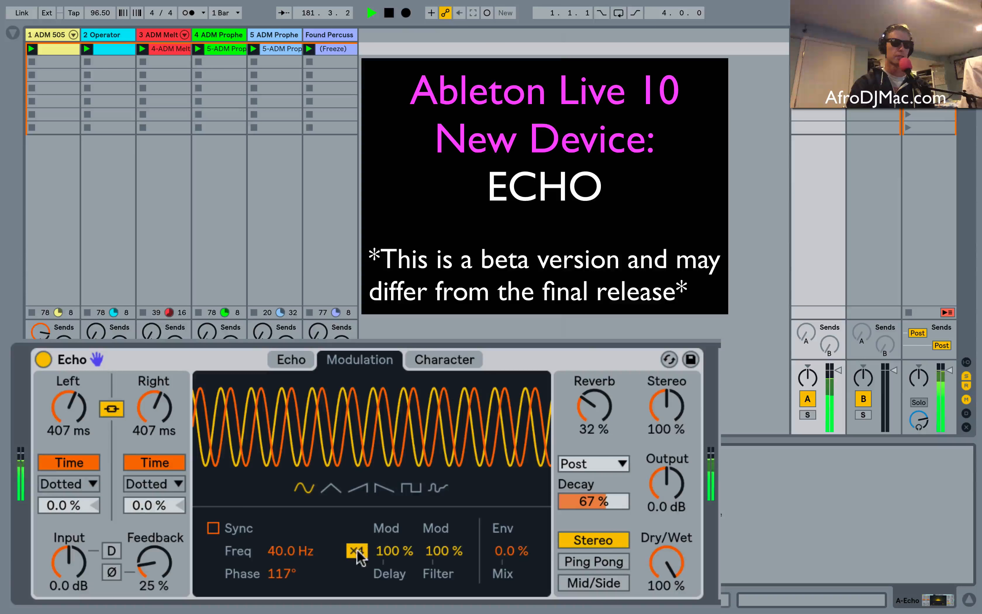
Set delay modulation to 0.0 %, and try the envelope mix at 74 % before returning it to 0.0 %.
{"action": "left_click_drag", "start_coordinate": [396, 558], "coordinate": [395, 589]}
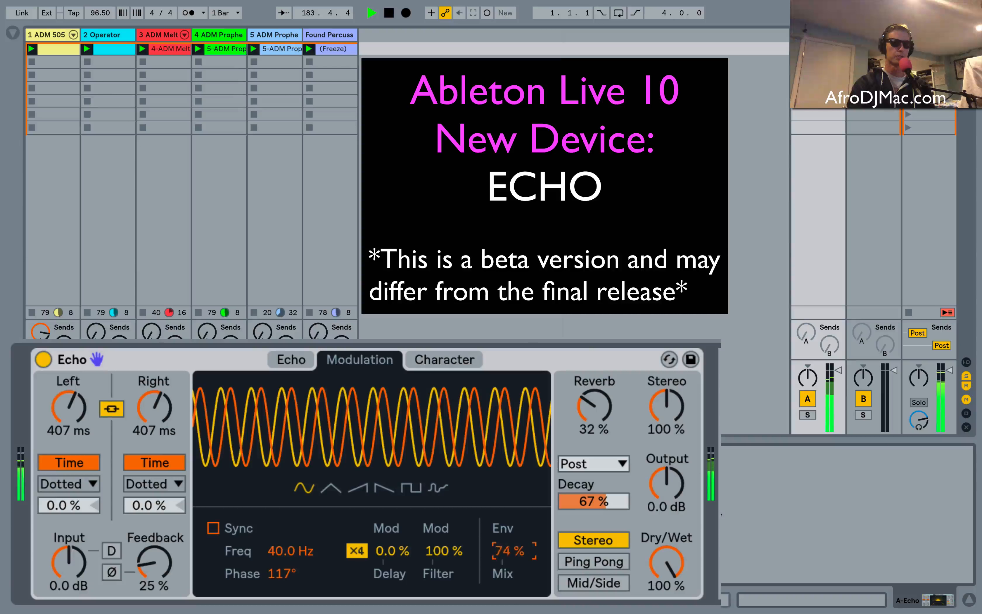
{"action": "left_click_drag", "start_coordinate": [508, 550], "coordinate": [508, 591]}
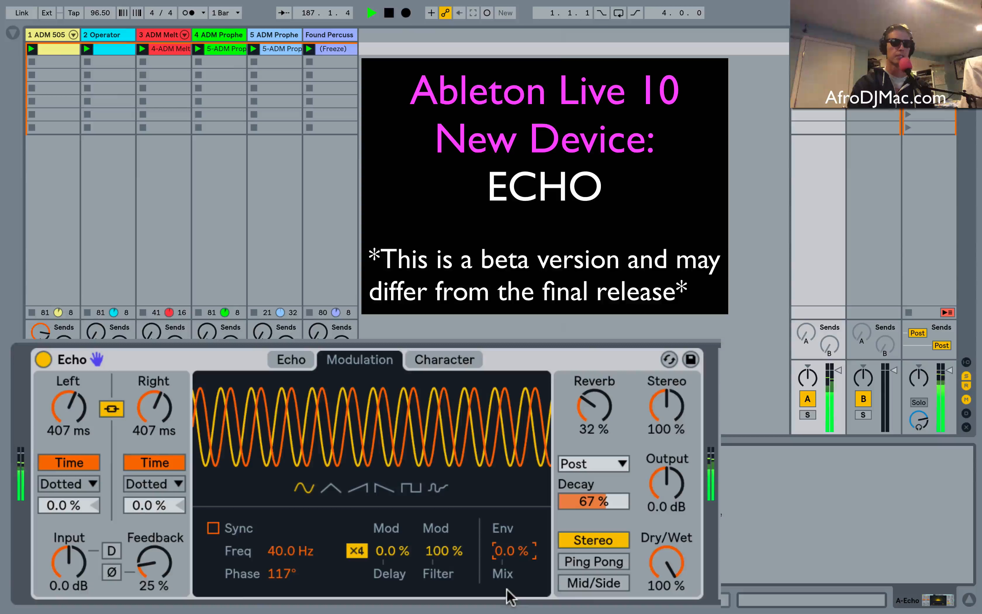
Set filter modulation to 98 %, turn off x4, and lower the LFO frequency to 3.13 Hz.
{"action": "left_click_drag", "start_coordinate": [440, 559], "coordinate": [454, 534]}
{"action": "left_click", "coordinate": [357, 550]}
{"action": "left_click_drag", "start_coordinate": [440, 452], "coordinate": [439, 479]}
{"action": "mouse_move", "coordinate": [436, 418]}
{"action": "left_mouse_down"}
{"action": "mouse_move", "coordinate": [436, 407]}
{"action": "mouse_move", "coordinate": [435, 419]}
{"action": "left_mouse_up"}
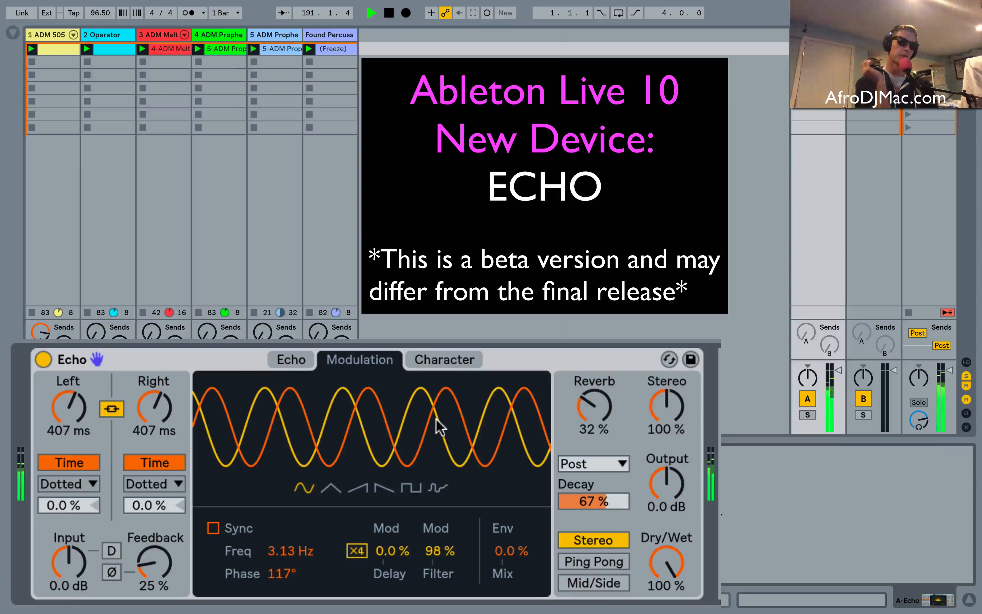
Return to the filter curve and set the low-pass to 5.16 kHz with 0.07 resonance.
{"action": "left_click", "coordinate": [293, 359]}
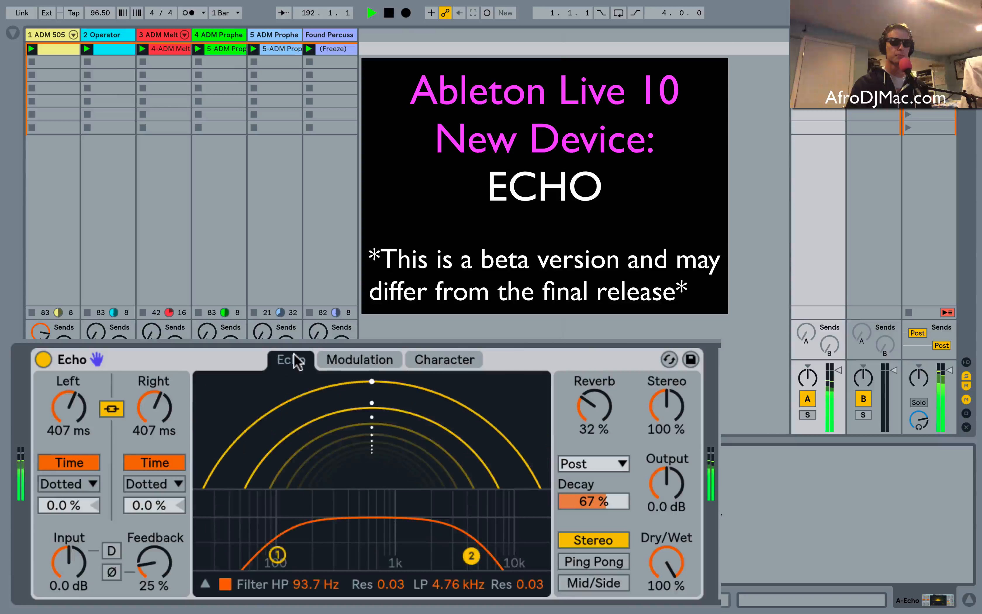
{"action": "mouse_move", "coordinate": [461, 546]}
{"action": "left_mouse_down"}
{"action": "mouse_move", "coordinate": [428, 525]}
{"action": "mouse_move", "coordinate": [454, 528]}
{"action": "mouse_move", "coordinate": [492, 552]}
{"action": "mouse_move", "coordinate": [475, 546]}
{"action": "left_mouse_up"}
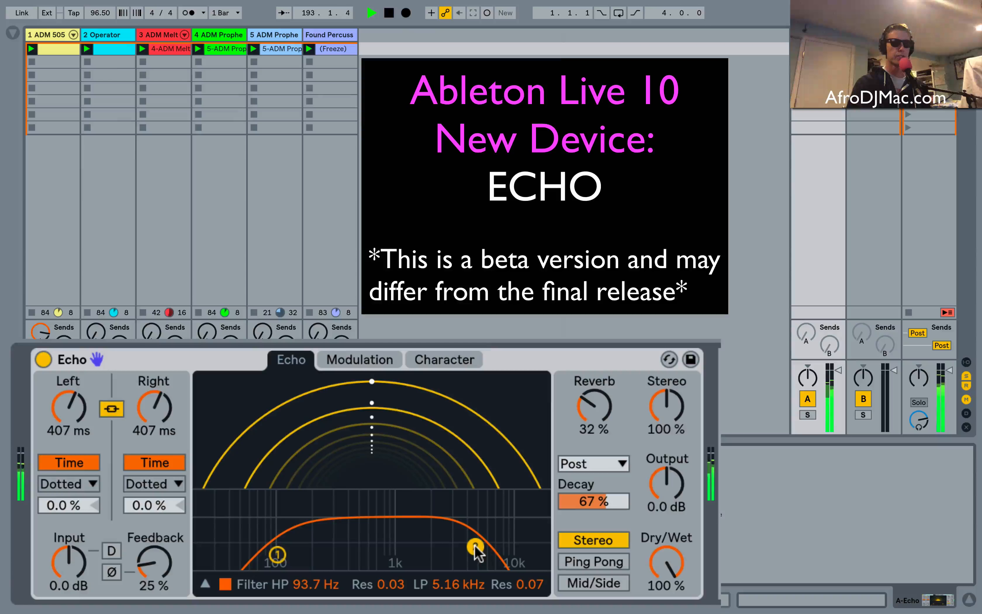
Set filter modulation to 0.0 %, switch both delay times to Sync, and set them to 1/8.
{"action": "left_click", "coordinate": [372, 359]}
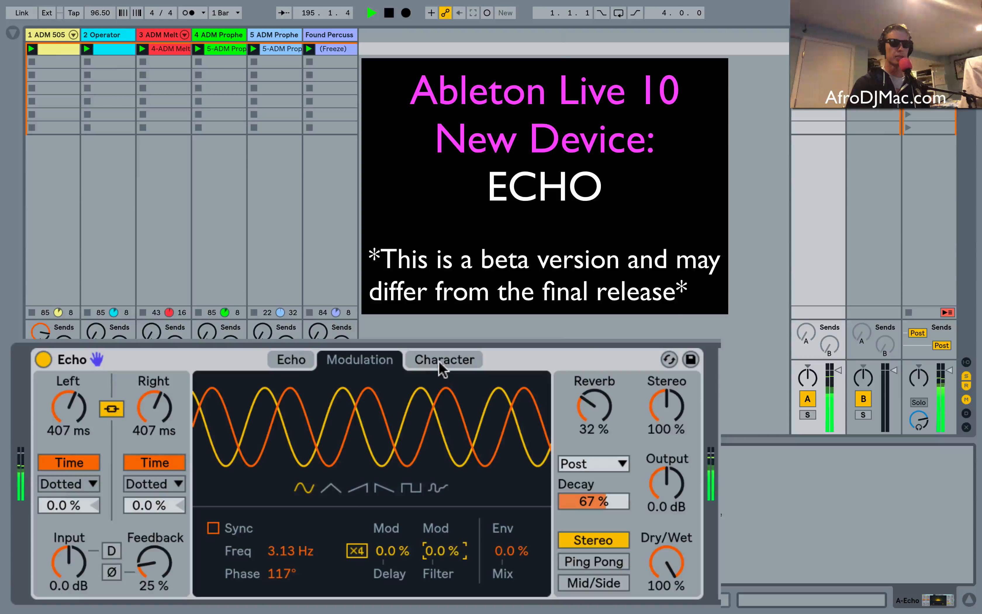
{"action": "left_click", "coordinate": [62, 465]}
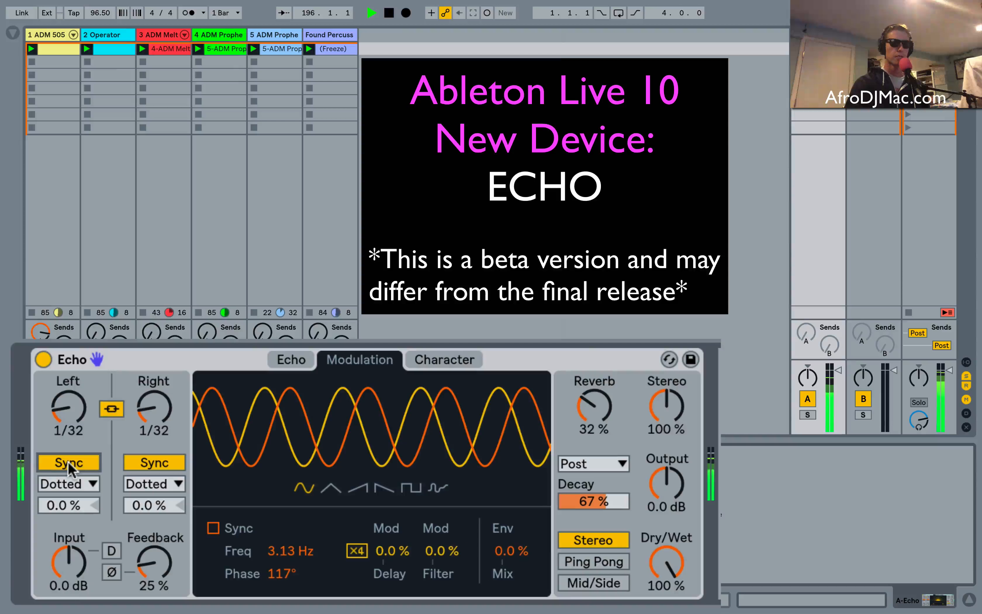
{"action": "left_click_drag", "start_coordinate": [68, 417], "coordinate": [68, 402]}
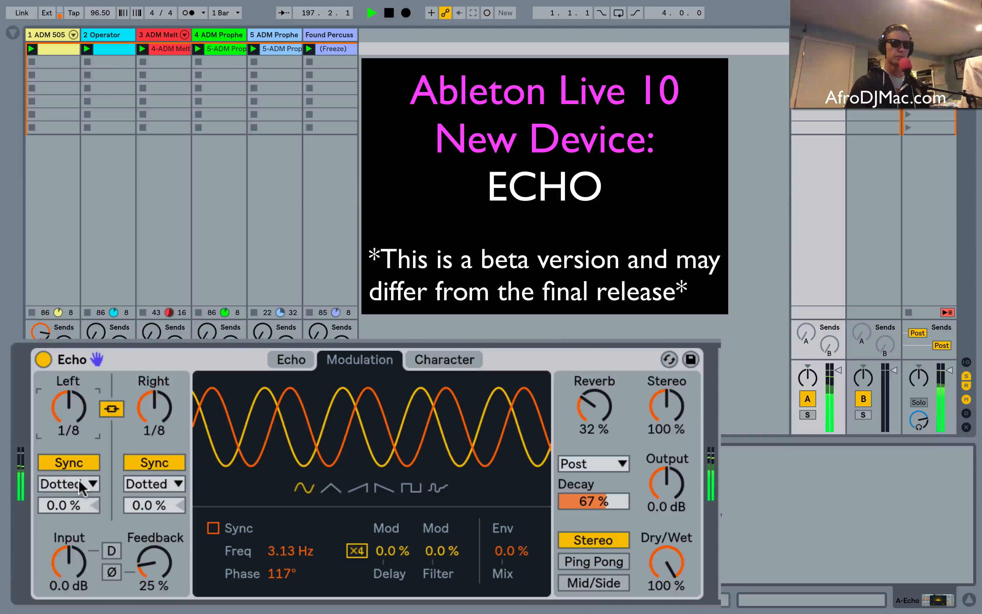
In the Character settings, try the gate with a -12 dB threshold, reset the threshold to 0.0 dB, and turn the gate off.
{"action": "left_click", "coordinate": [454, 361]}
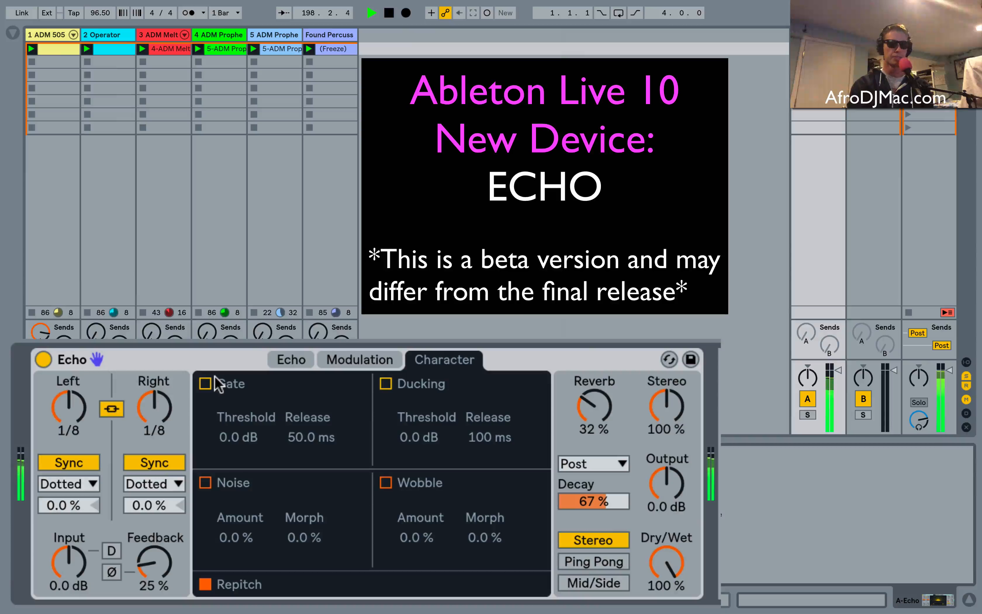
{"action": "left_click", "coordinate": [203, 383]}
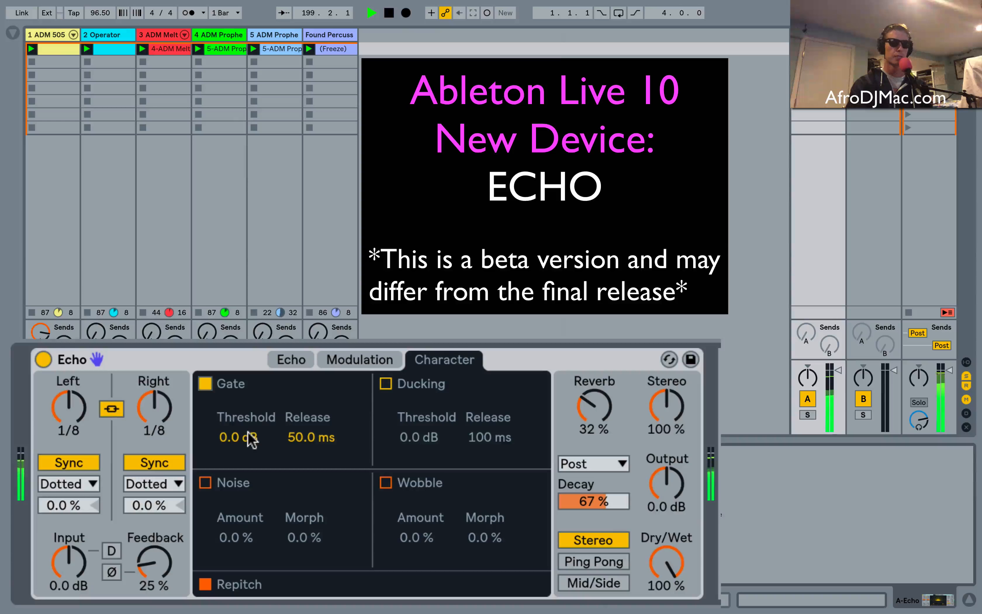
{"action": "mouse_move", "coordinate": [243, 437]}
{"action": "left_mouse_down"}
{"action": "mouse_move", "coordinate": [243, 475]}
{"action": "mouse_move", "coordinate": [244, 437]}
{"action": "left_mouse_up"}
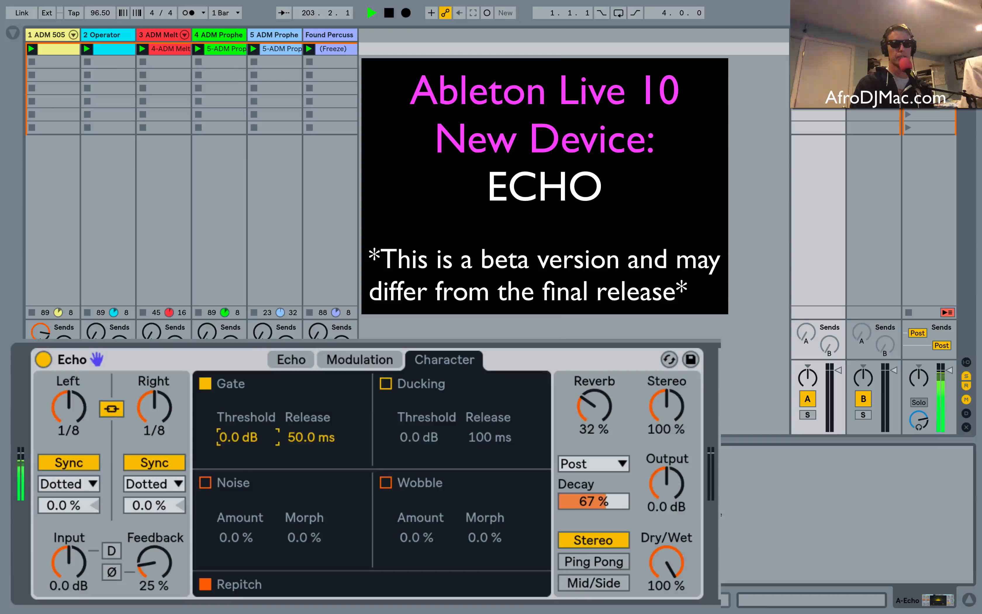
{"action": "mouse_move", "coordinate": [223, 438]}
{"action": "left_mouse_down"}
{"action": "mouse_move", "coordinate": [222, 451]}
{"action": "mouse_move", "coordinate": [224, 442]}
{"action": "left_mouse_up"}
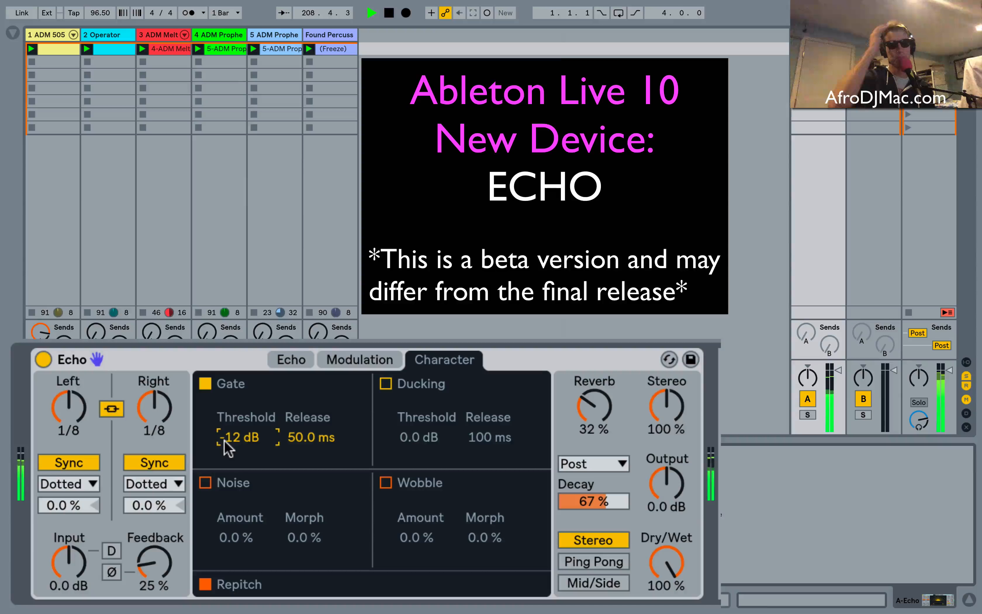
{"action": "key", "text": "Delete"}
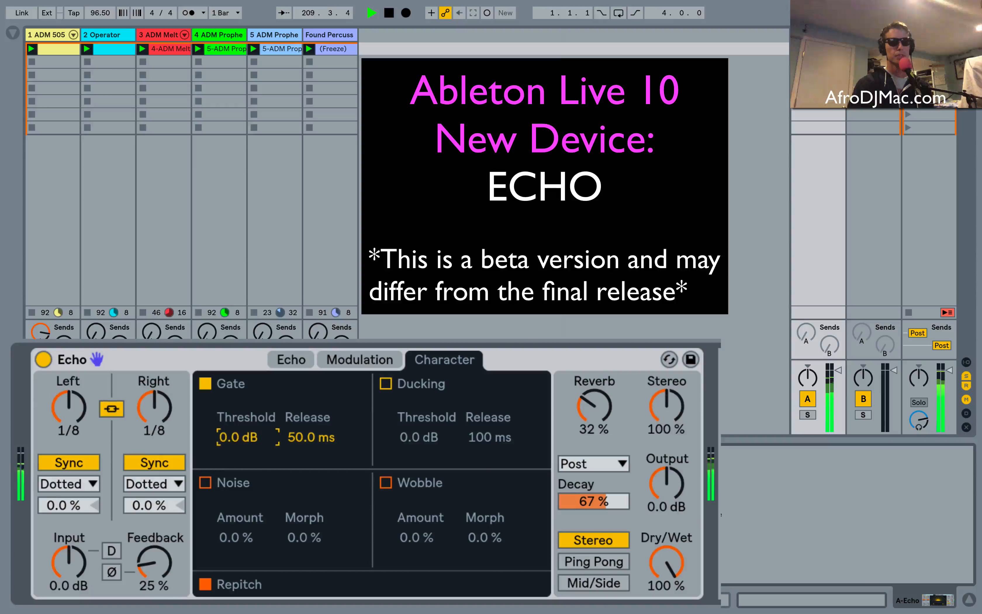
{"action": "left_click", "coordinate": [204, 384]}
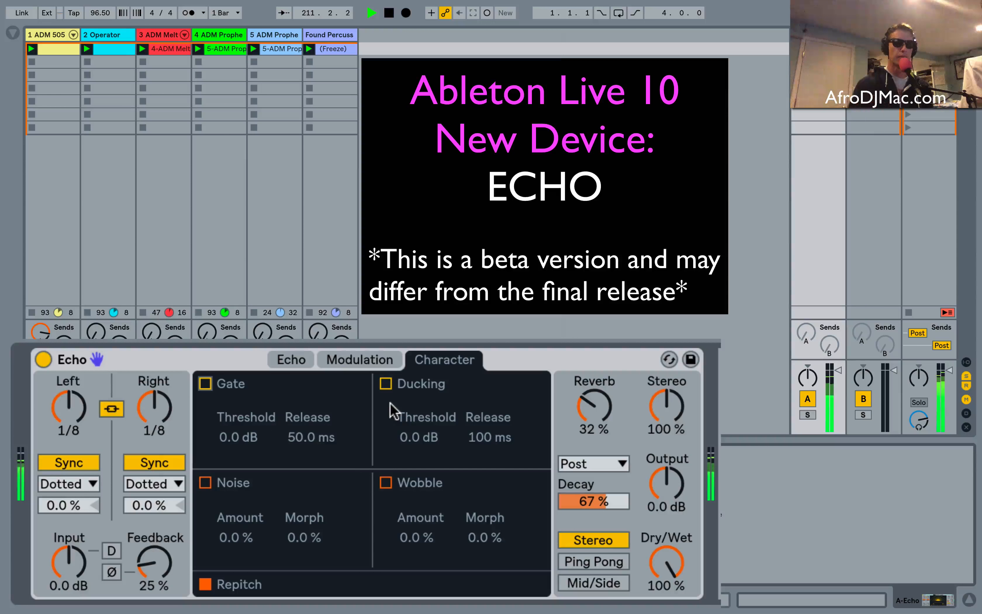
Turn on ducking and lower its threshold to -28 dB and on to -59 dB.
{"action": "left_click", "coordinate": [387, 384]}
{"action": "left_click_drag", "start_coordinate": [419, 436], "coordinate": [419, 471]}
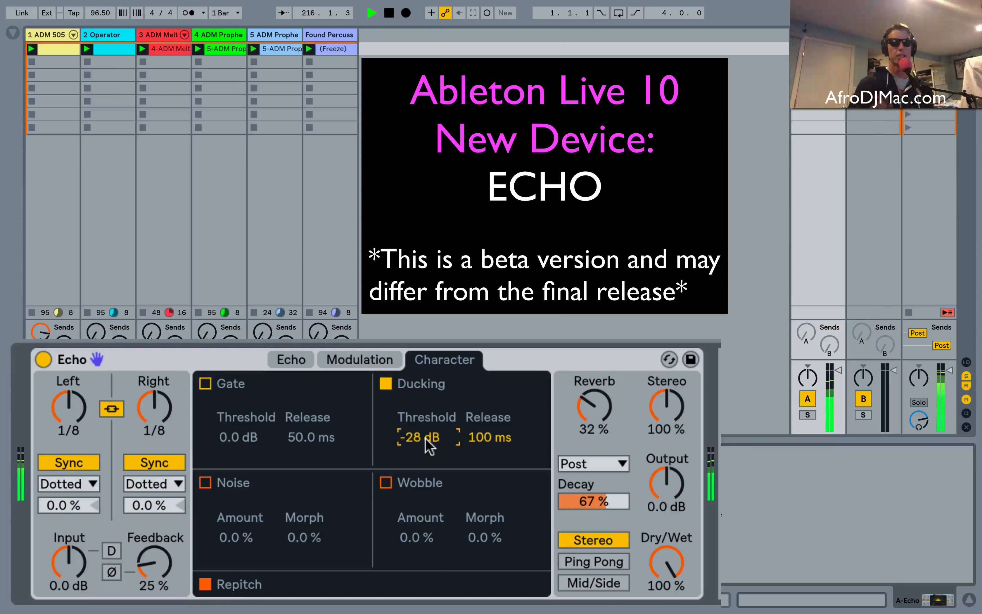
{"action": "mouse_move", "coordinate": [426, 440]}
{"action": "left_mouse_down"}
{"action": "mouse_move", "coordinate": [427, 450]}
{"action": "mouse_move", "coordinate": [427, 439]}
{"action": "left_mouse_up"}
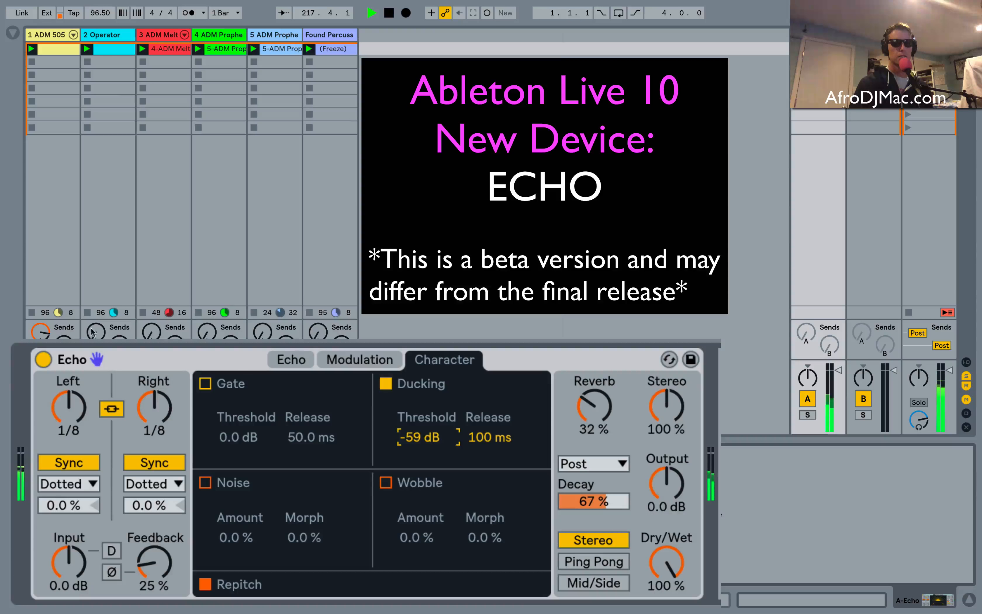
Open the ADM 505 drum clip with its launch and note settings, and stretch its notes to double length.
{"action": "left_click", "coordinate": [52, 49]}
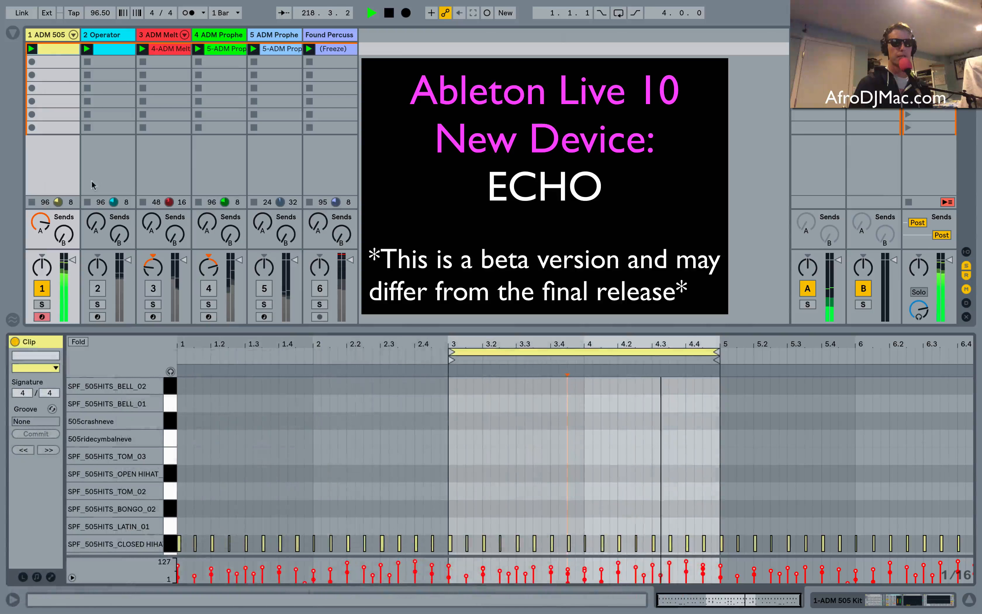
{"action": "left_click", "coordinate": [23, 577]}
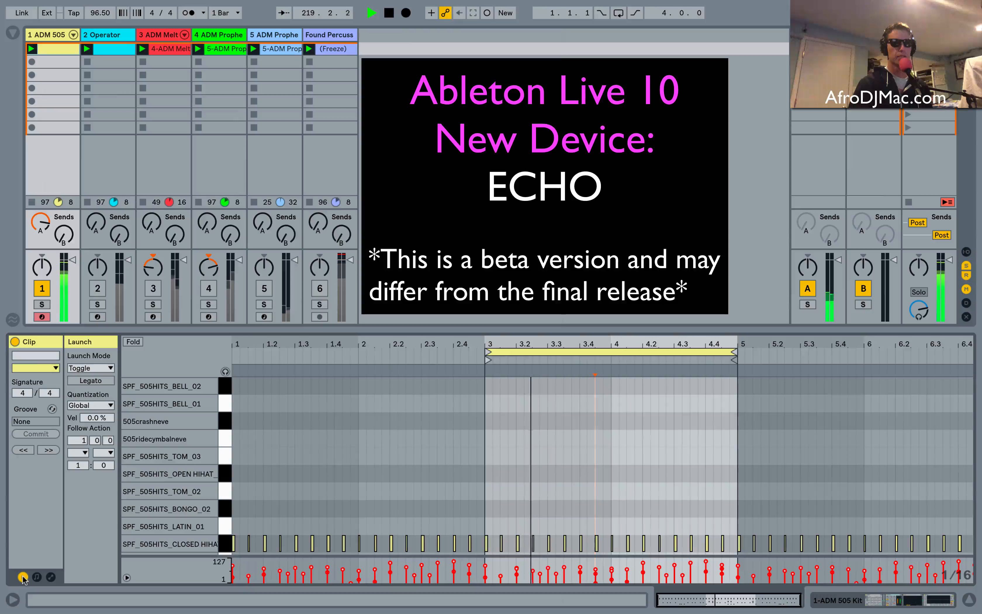
{"action": "left_click", "coordinate": [37, 577]}
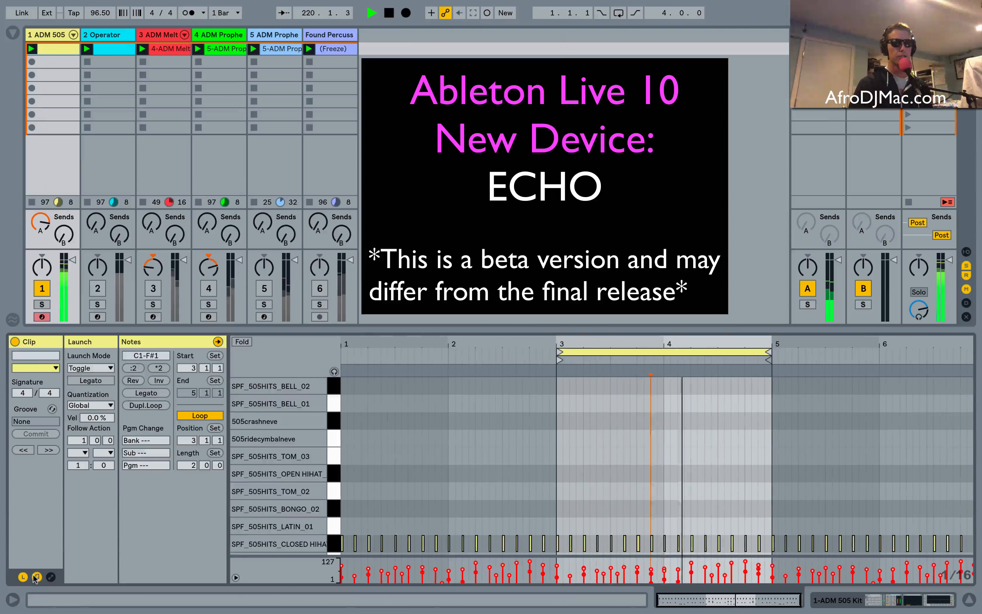
{"action": "left_click", "coordinate": [161, 370]}
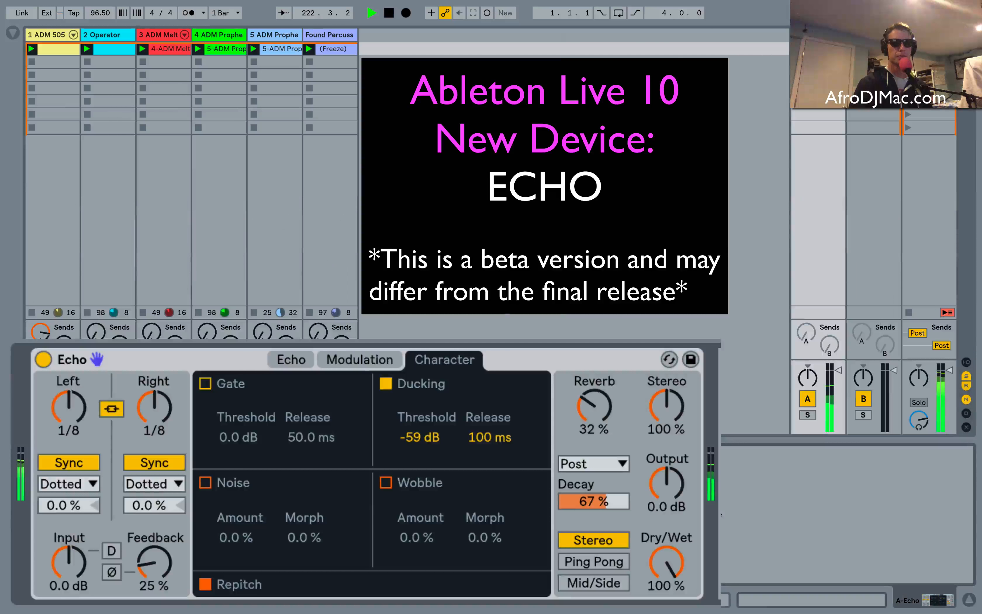
Try the ducking threshold at -25 dB, set it to -16 dB with a 364 ms release, and turn ducking off.
{"action": "left_click_drag", "start_coordinate": [437, 436], "coordinate": [437, 438]}
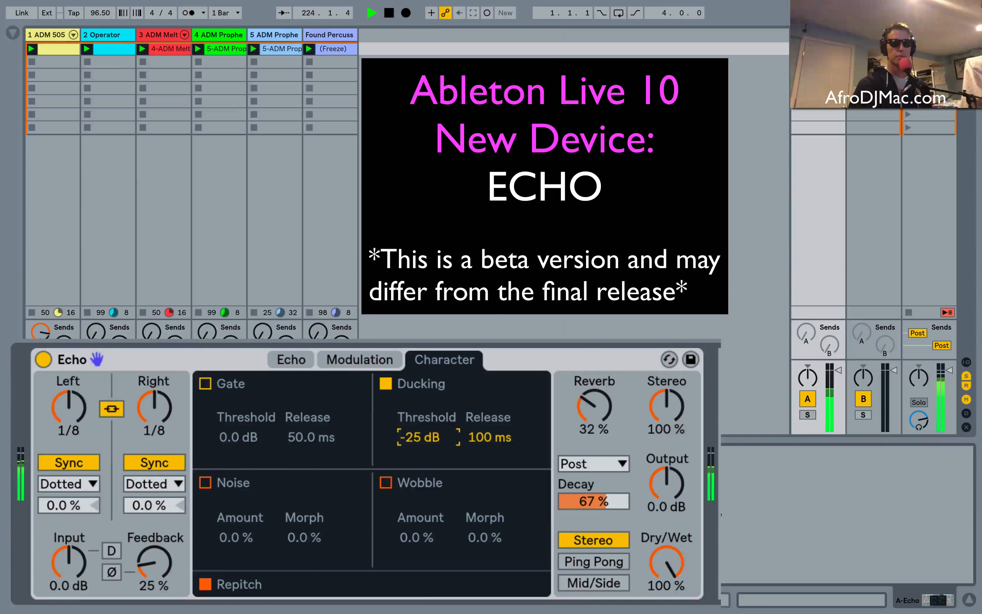
{"action": "mouse_move", "coordinate": [437, 437]}
{"action": "left_mouse_down"}
{"action": "mouse_move", "coordinate": [437, 411]}
{"action": "mouse_move", "coordinate": [437, 423]}
{"action": "left_mouse_up"}
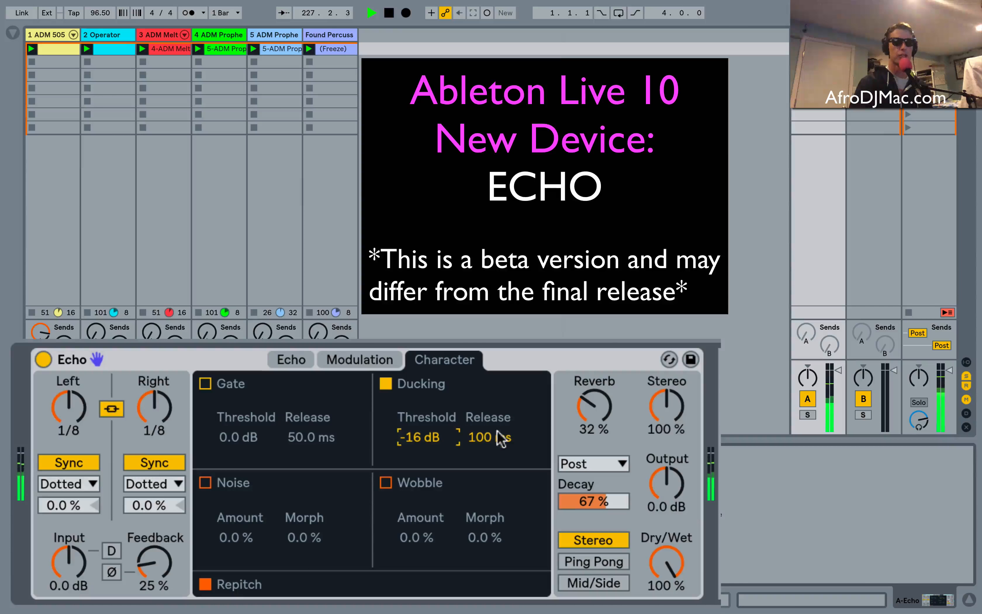
{"action": "mouse_move", "coordinate": [497, 431]}
{"action": "left_mouse_down"}
{"action": "mouse_move", "coordinate": [498, 406]}
{"action": "mouse_move", "coordinate": [486, 449]}
{"action": "left_mouse_up"}
{"action": "left_click", "coordinate": [387, 382]}
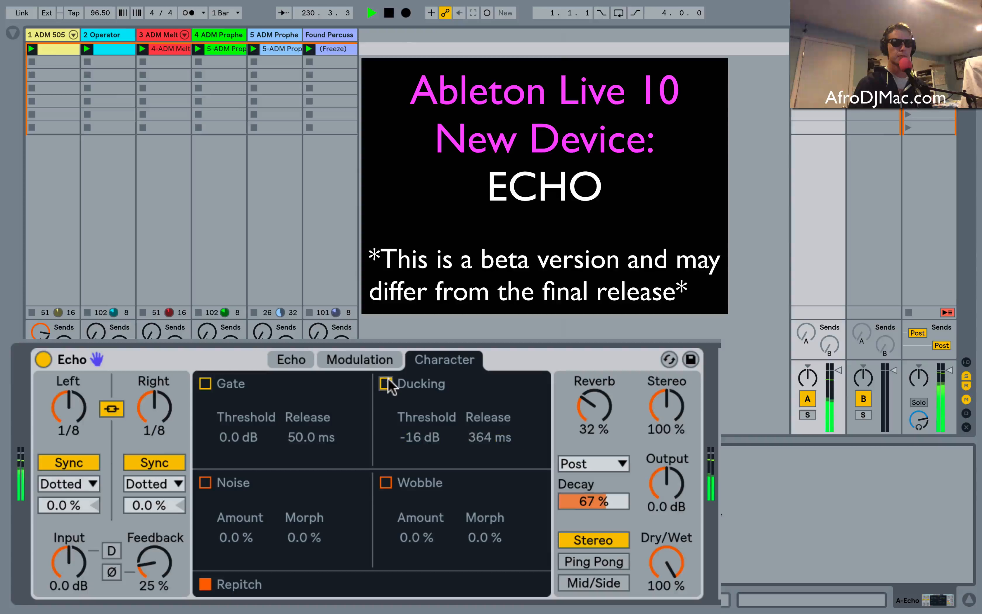
Turn on Wobble and set its amount to 77 % and its morph to 81 %.
{"action": "left_click", "coordinate": [385, 483]}
{"action": "mouse_move", "coordinate": [414, 534]}
{"action": "left_mouse_down"}
{"action": "mouse_move", "coordinate": [414, 510]}
{"action": "mouse_move", "coordinate": [432, 541]}
{"action": "mouse_move", "coordinate": [484, 527]}
{"action": "mouse_move", "coordinate": [427, 528]}
{"action": "mouse_move", "coordinate": [429, 544]}
{"action": "left_mouse_up"}
{"action": "left_click", "coordinate": [484, 537]}
{"action": "left_click_drag", "start_coordinate": [493, 541], "coordinate": [493, 536]}
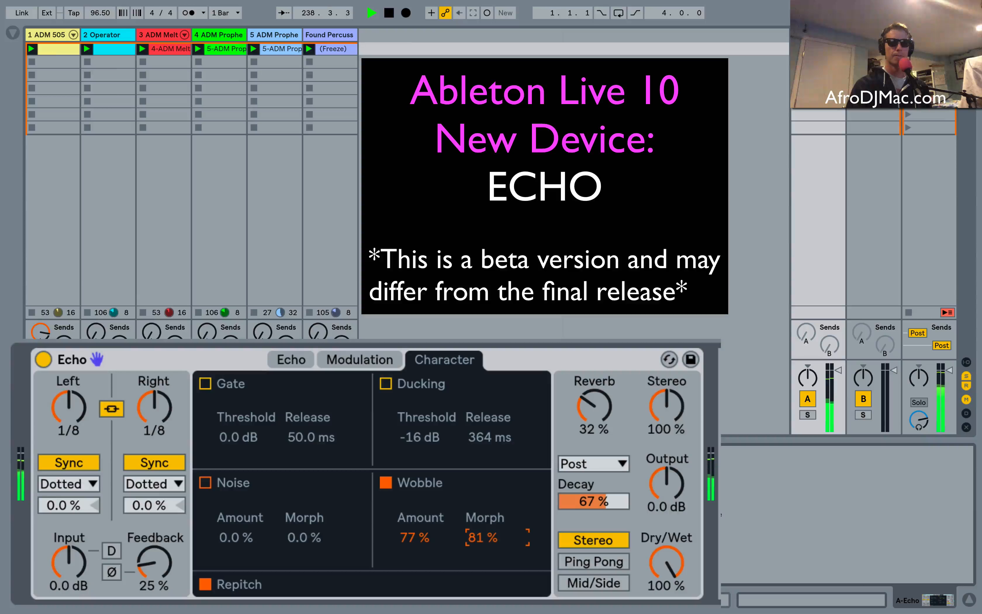
Switch return A's sends to Pre, and set the wobble morph to 100 % and amount to 57 %.
{"action": "left_click", "coordinate": [917, 333]}
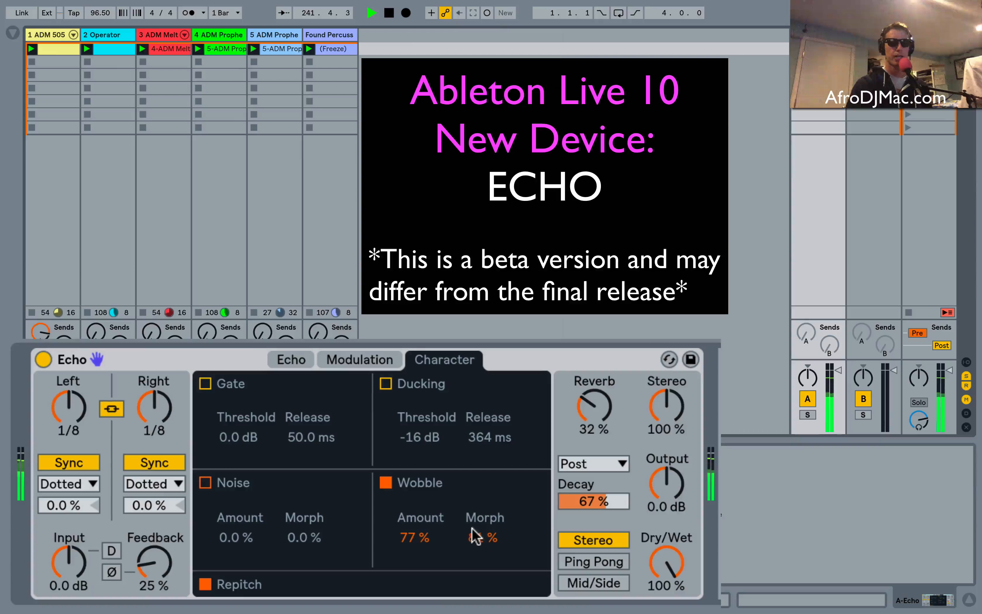
{"action": "left_click_drag", "start_coordinate": [422, 538], "coordinate": [474, 533]}
{"action": "mouse_move", "coordinate": [414, 537]}
{"action": "left_mouse_down"}
{"action": "mouse_move", "coordinate": [414, 520]}
{"action": "mouse_move", "coordinate": [414, 528]}
{"action": "left_mouse_up"}
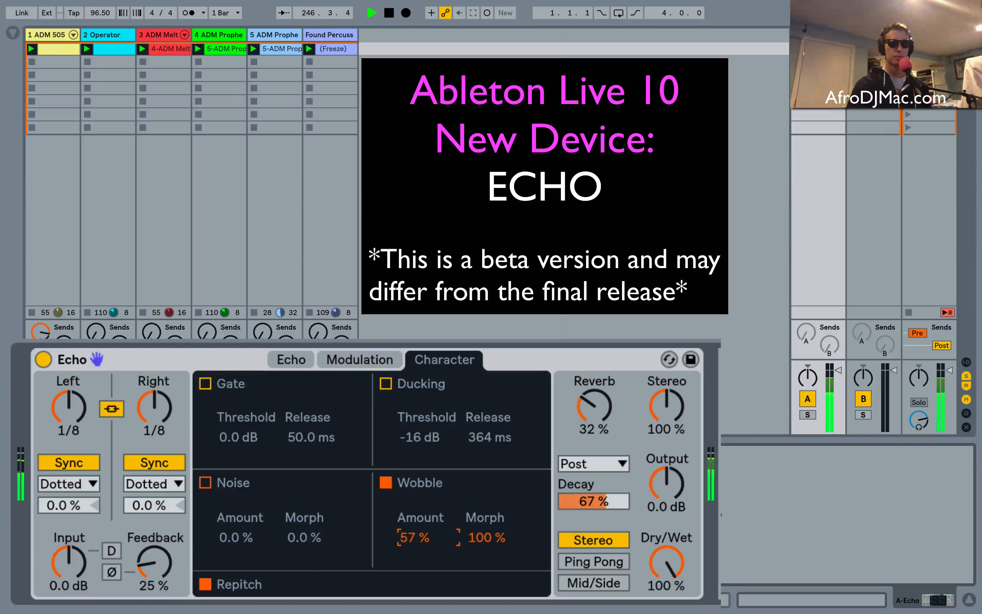
Raise the wobble amount to 100 % with Repitch off, turn Repitch back on, and turn off Wobble.
{"action": "left_click", "coordinate": [206, 584]}
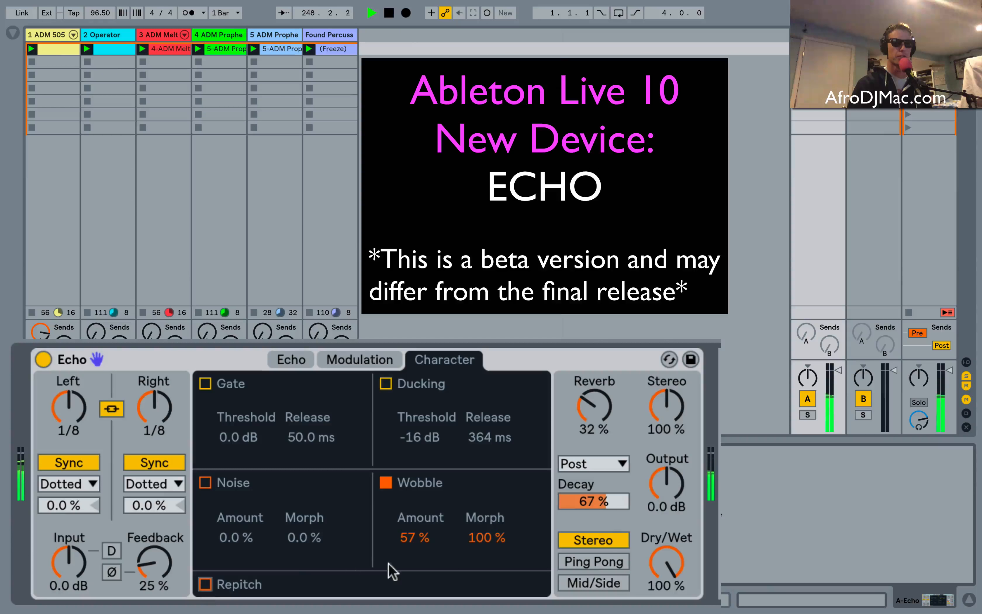
{"action": "left_click", "coordinate": [413, 538]}
{"action": "left_click_drag", "start_coordinate": [410, 537], "coordinate": [410, 511]}
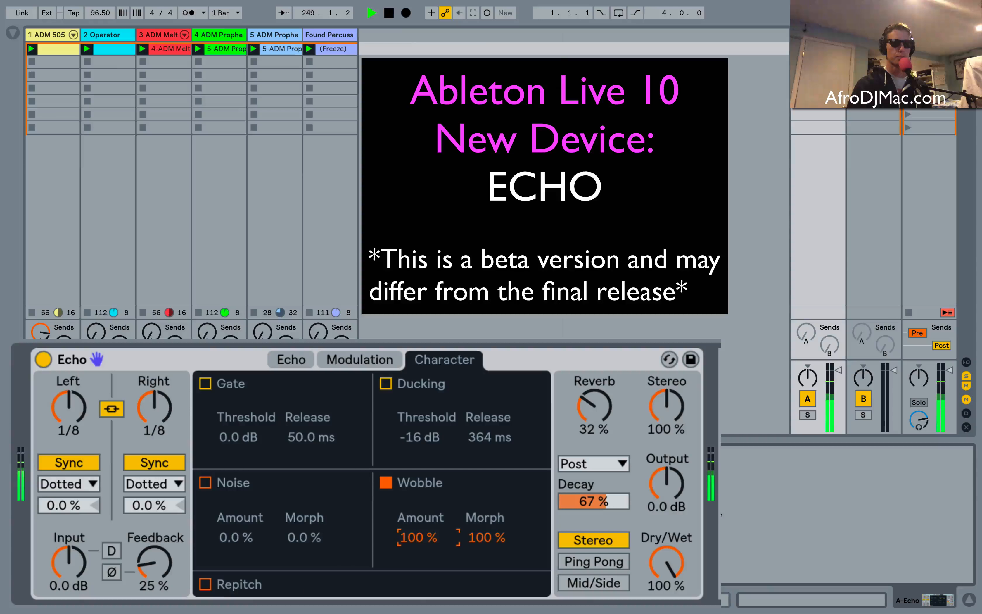
{"action": "left_click", "coordinate": [206, 584]}
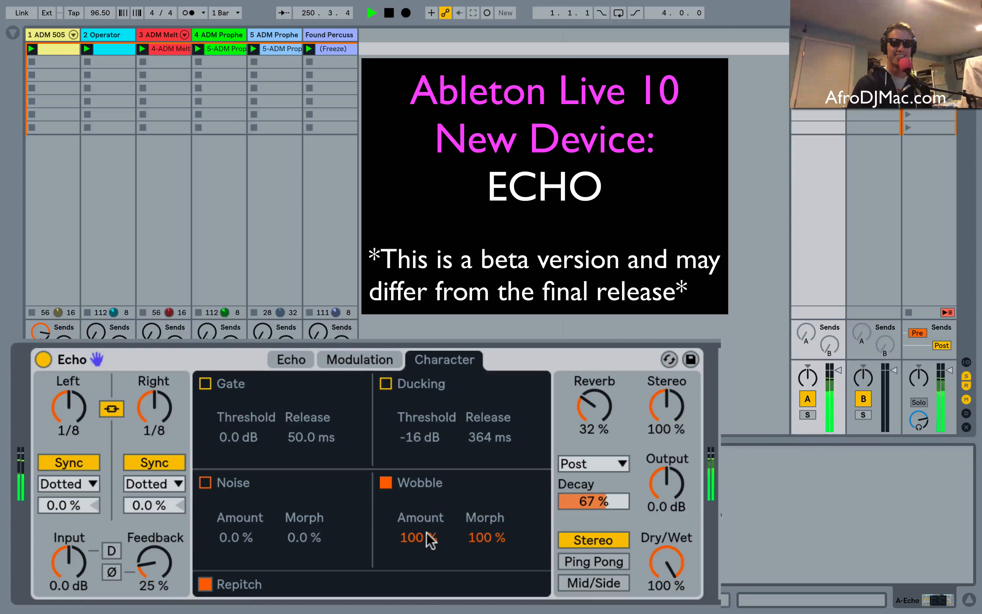
{"action": "left_click", "coordinate": [386, 483]}
Turn on Noise, stop the ADM 505 drum clip, and set the noise amount to 80 % and morph to 75 %.
{"action": "left_click", "coordinate": [205, 482]}
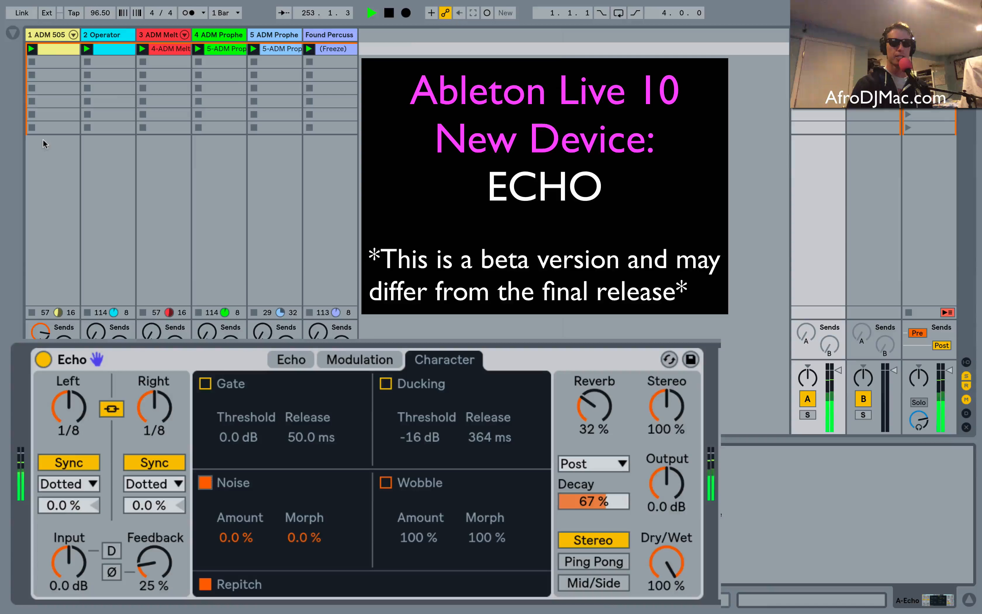
{"action": "left_click", "coordinate": [31, 101]}
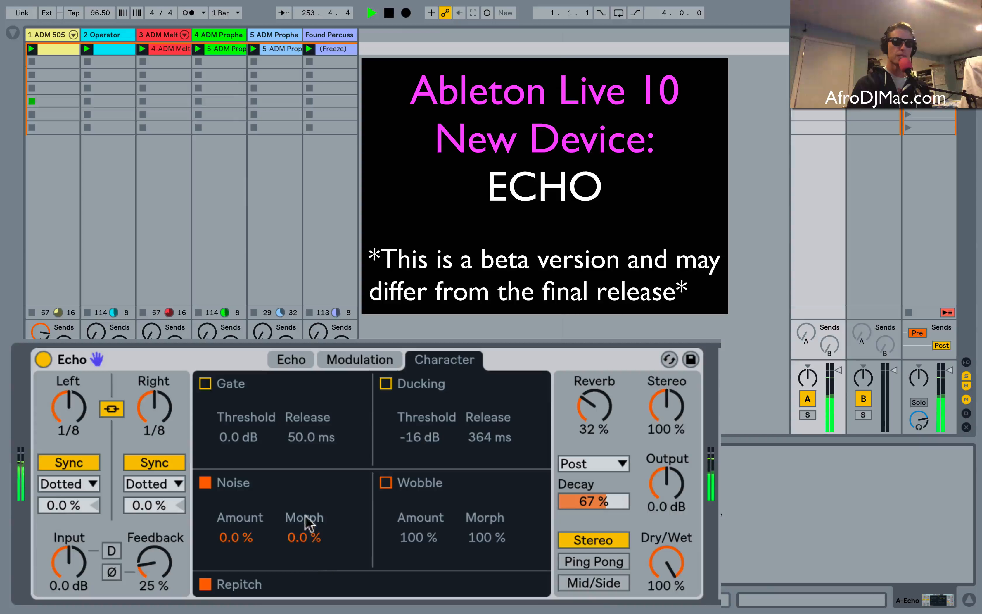
{"action": "left_click_drag", "start_coordinate": [247, 538], "coordinate": [247, 492]}
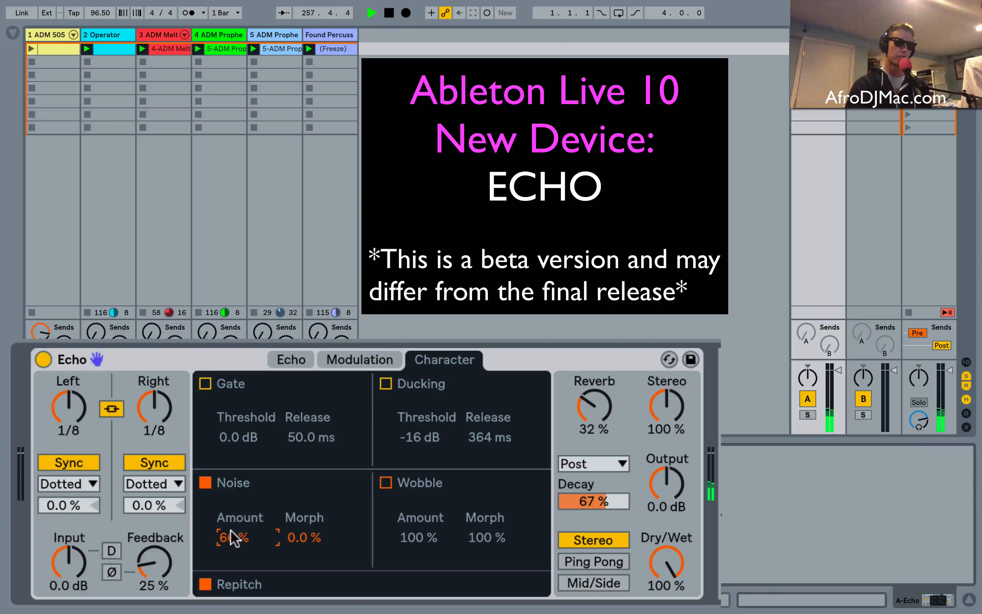
{"action": "left_click_drag", "start_coordinate": [232, 538], "coordinate": [232, 535]}
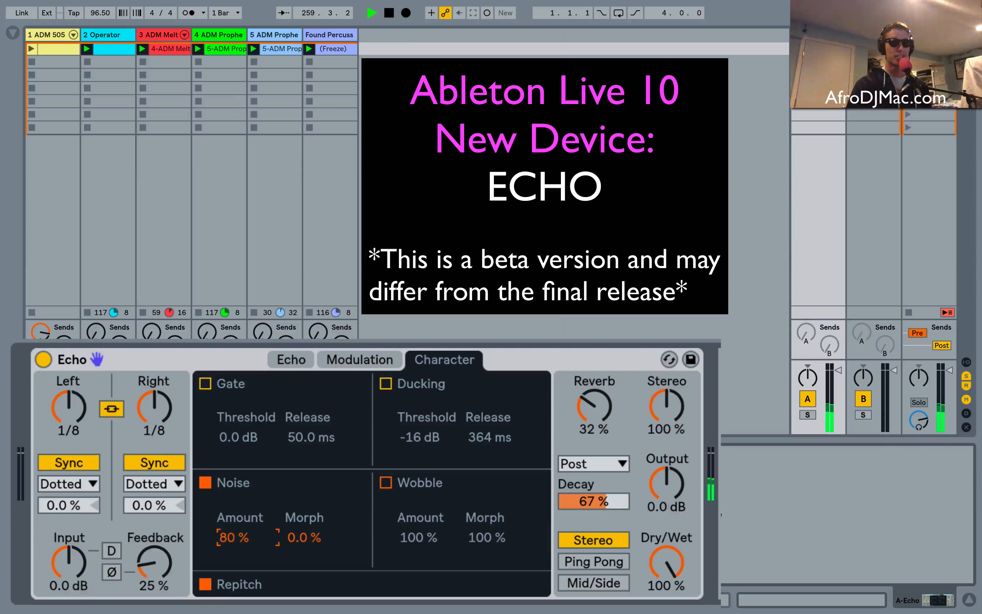
{"action": "double_click", "coordinate": [231, 532]}
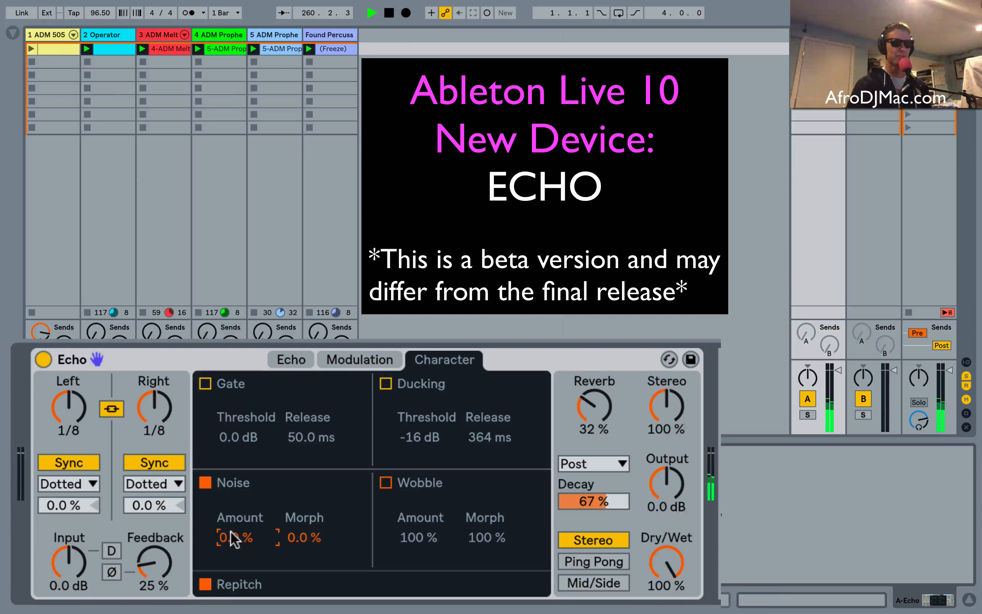
{"action": "mouse_move", "coordinate": [232, 532]}
{"action": "left_mouse_down"}
{"action": "mouse_move", "coordinate": [231, 514]}
{"action": "mouse_move", "coordinate": [233, 537]}
{"action": "mouse_move", "coordinate": [302, 536]}
{"action": "mouse_move", "coordinate": [303, 571]}
{"action": "mouse_move", "coordinate": [303, 536]}
{"action": "mouse_move", "coordinate": [302, 545]}
{"action": "mouse_move", "coordinate": [234, 541]}
{"action": "left_mouse_up"}
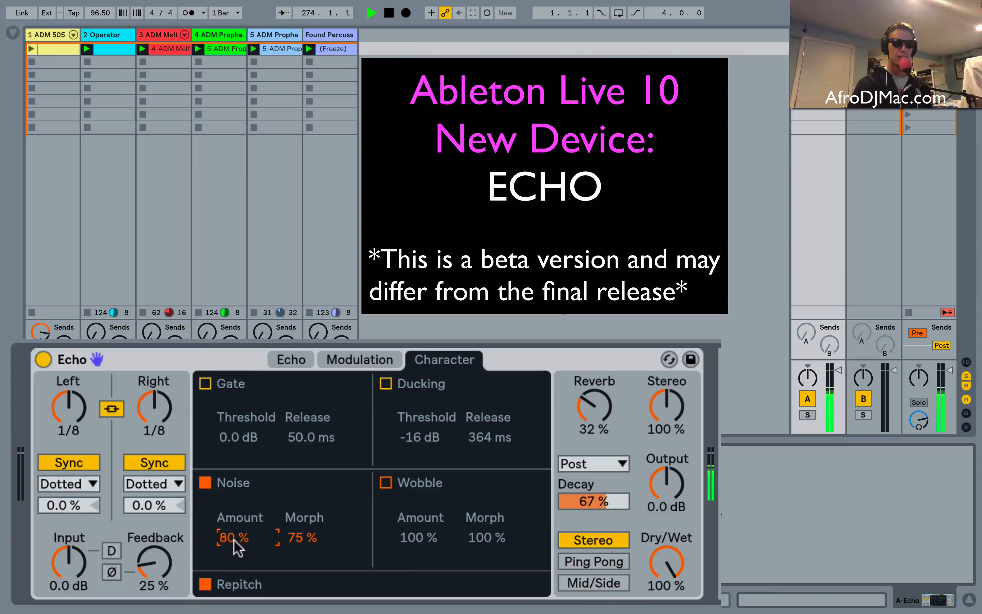
Raise the echo feedback to 73 % and lower the output level to -8.3 dB.
{"action": "left_click_drag", "start_coordinate": [154, 563], "coordinate": [154, 528]}
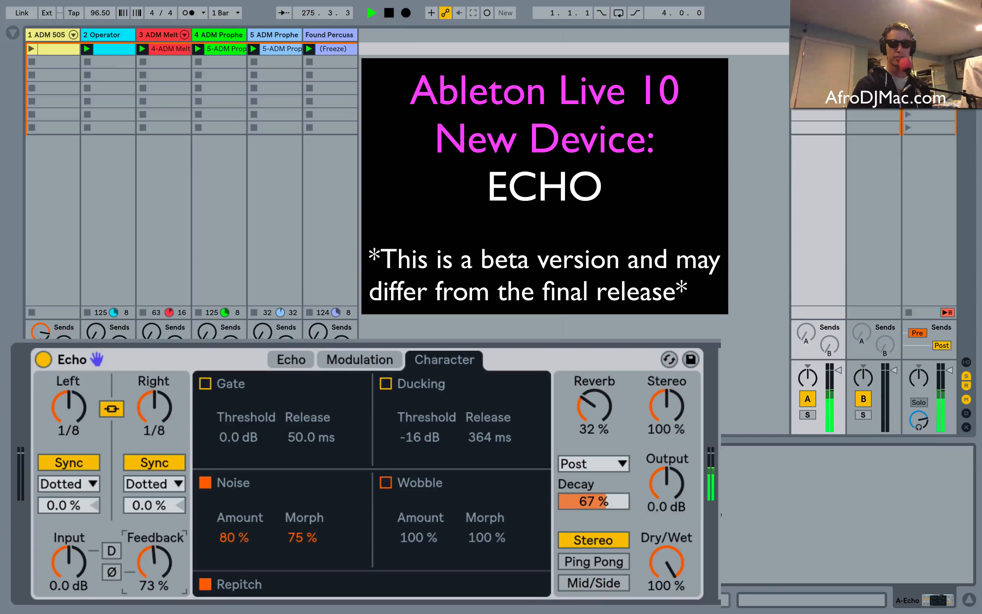
{"action": "left_click_drag", "start_coordinate": [670, 468], "coordinate": [671, 485]}
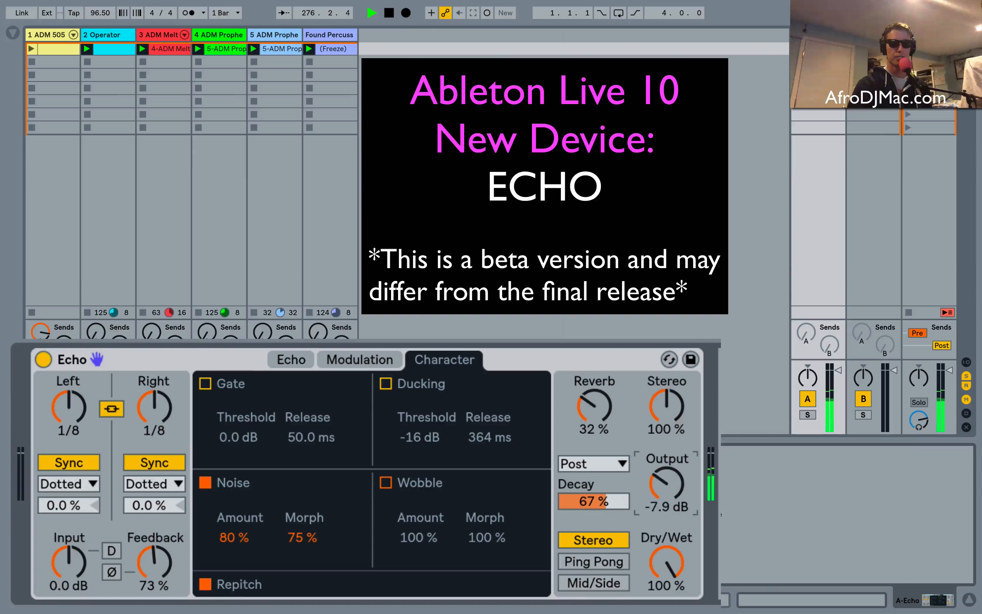
Set the noise amount to 100 % and morph to 0.0 %, and raise the feedback to 101 %.
{"action": "left_click_drag", "start_coordinate": [242, 538], "coordinate": [242, 529]}
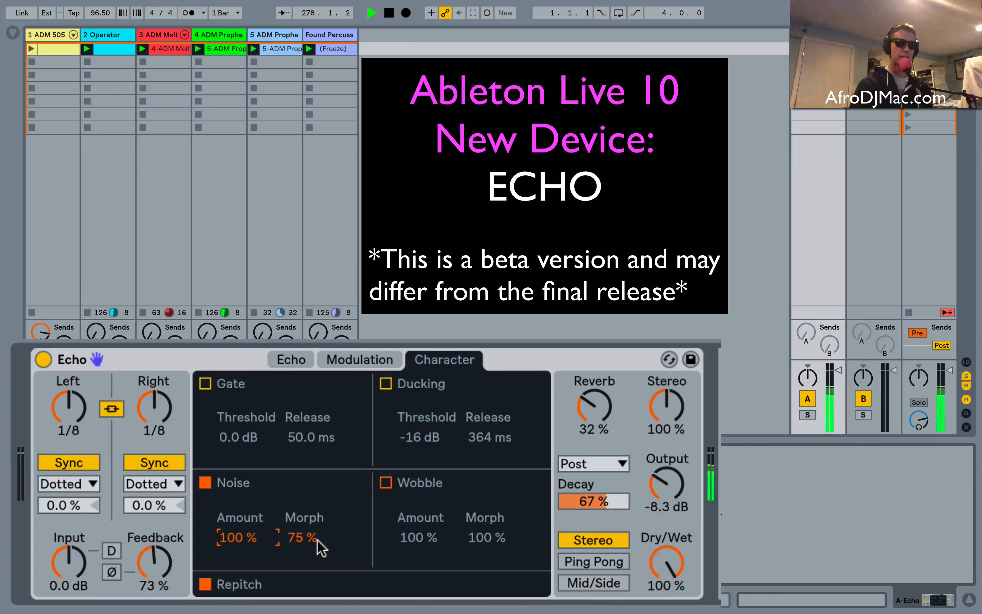
{"action": "left_click_drag", "start_coordinate": [318, 540], "coordinate": [320, 609]}
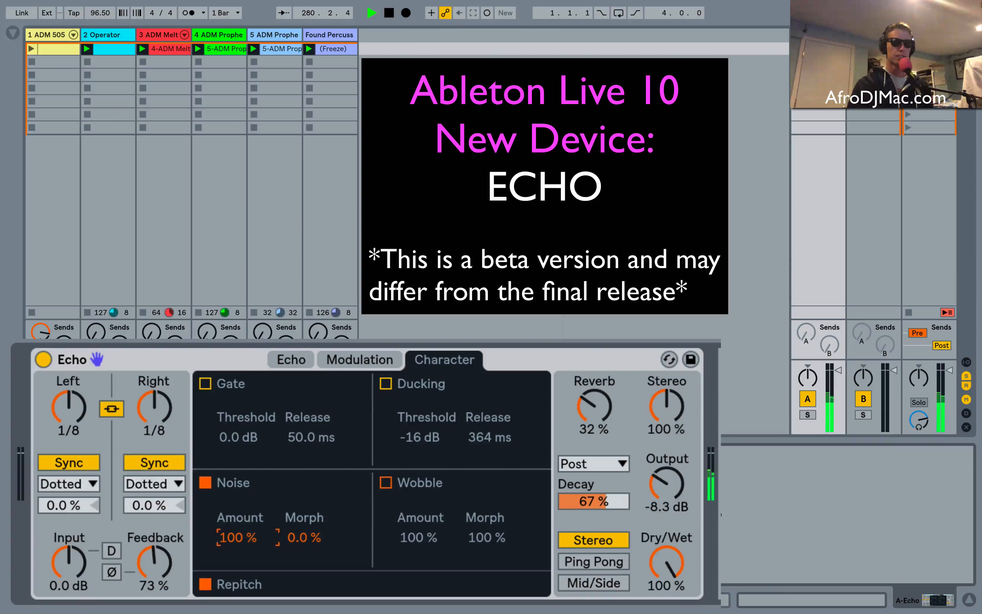
{"action": "left_click_drag", "start_coordinate": [154, 563], "coordinate": [154, 544]}
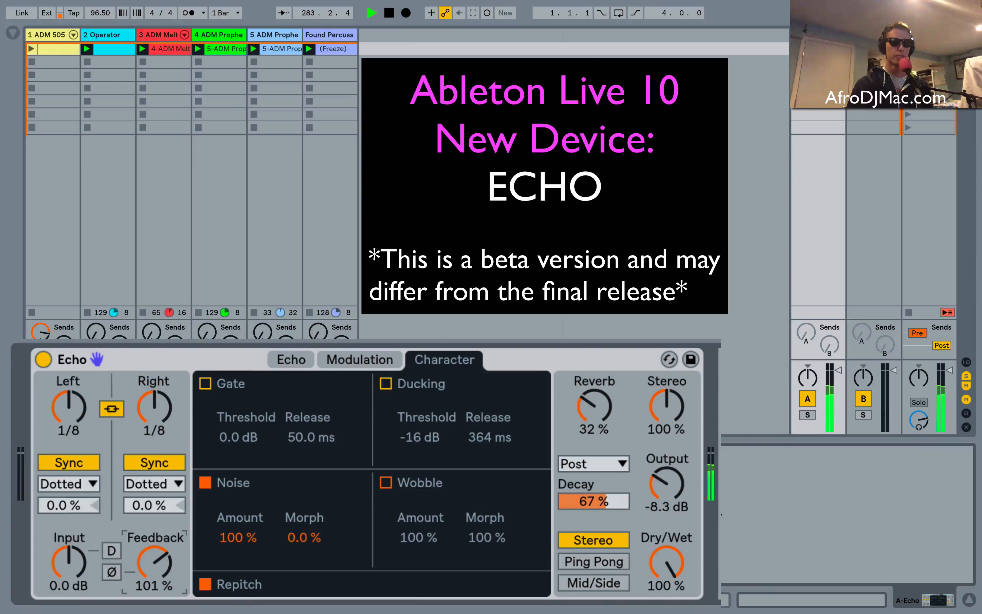
Set Echo's high-pass filter to 65.9 Hz with resonance 0.17 and the low-pass to 2.69 kHz with resonance 0.13.
{"action": "left_click", "coordinate": [296, 361]}
{"action": "left_click_drag", "start_coordinate": [277, 555], "coordinate": [259, 526]}
{"action": "left_click_drag", "start_coordinate": [475, 546], "coordinate": [446, 536]}
Set Echo's filter modulation to 62 % and phase to 177°, and choose the rising sawtooth modulation waveform.
{"action": "left_click", "coordinate": [353, 360]}
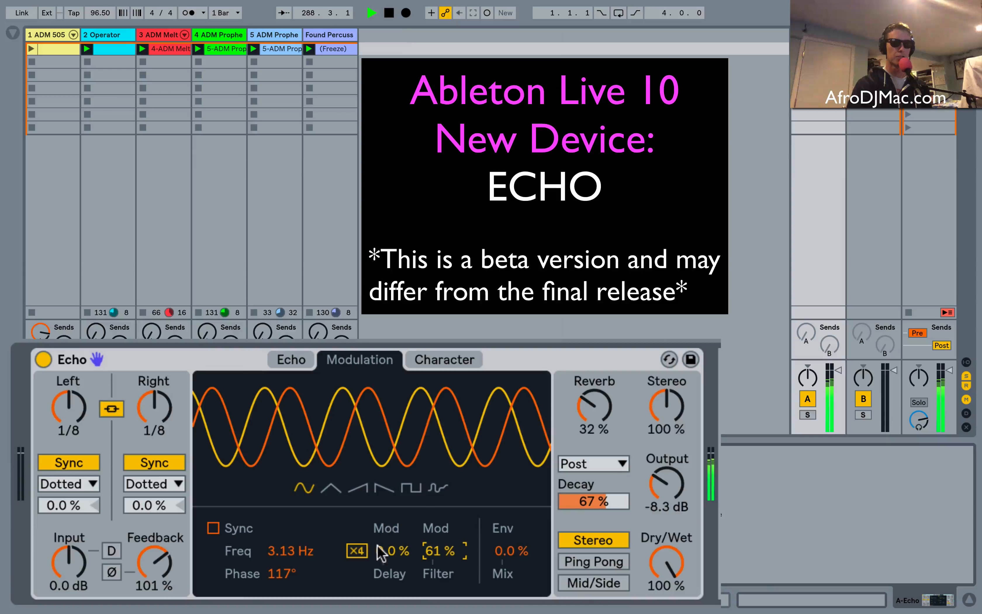
{"action": "left_click_drag", "start_coordinate": [442, 551], "coordinate": [442, 548]}
{"action": "left_click_drag", "start_coordinate": [276, 578], "coordinate": [275, 542]}
{"action": "left_click", "coordinate": [410, 489]}
{"action": "left_click", "coordinate": [383, 488]}
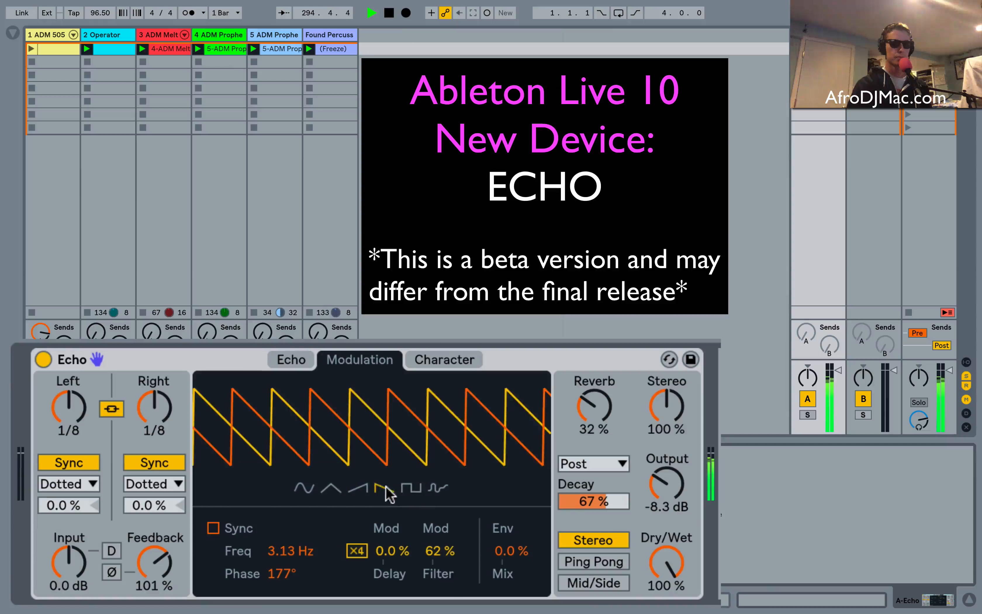
{"action": "left_click", "coordinate": [358, 489]}
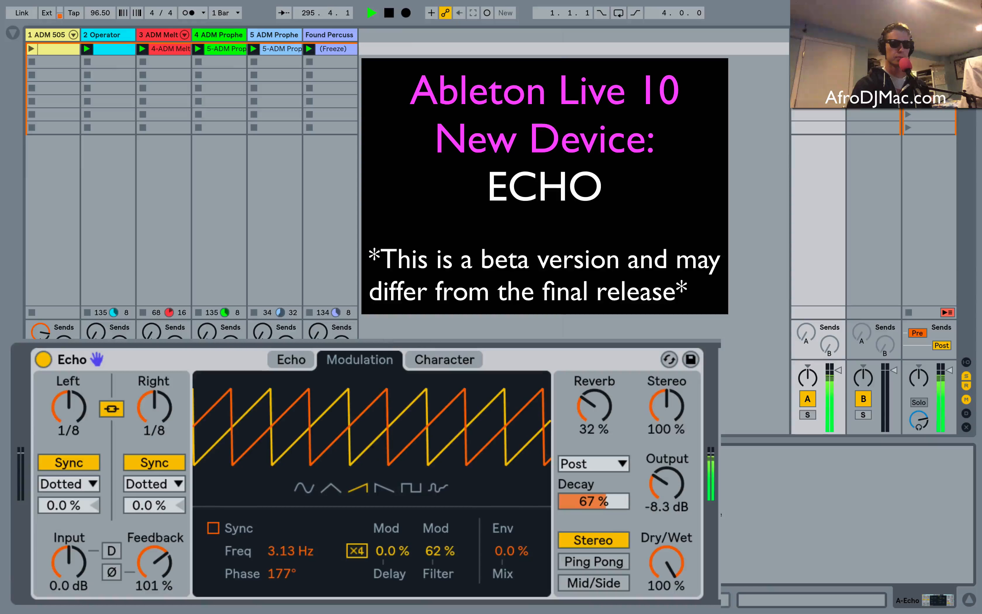
Lower Echo's low-pass filter to 1.57 kHz and raise both filter resonances to 0.27.
{"action": "left_click", "coordinate": [298, 360]}
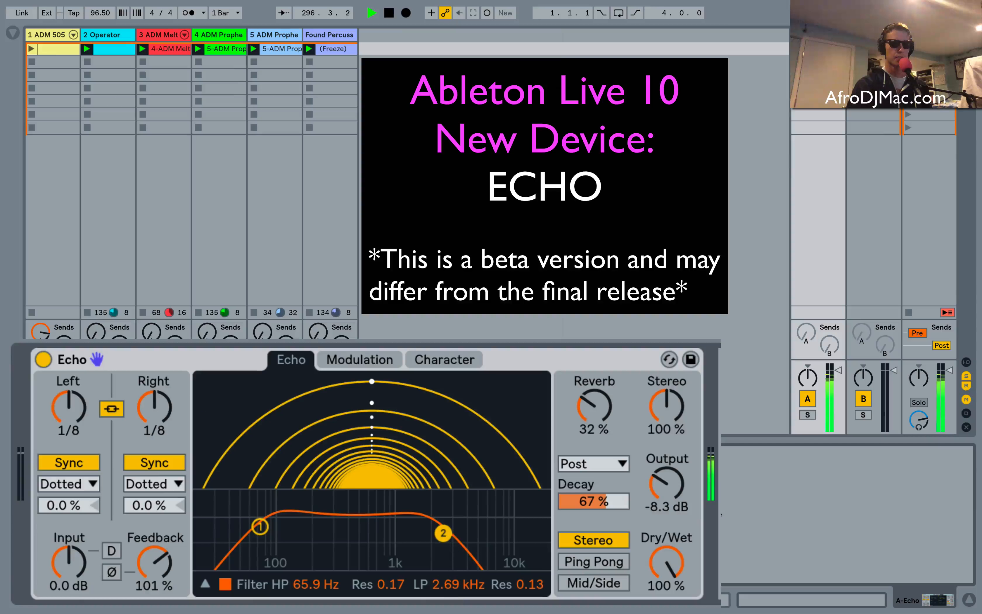
{"action": "left_click_drag", "start_coordinate": [449, 537], "coordinate": [417, 505]}
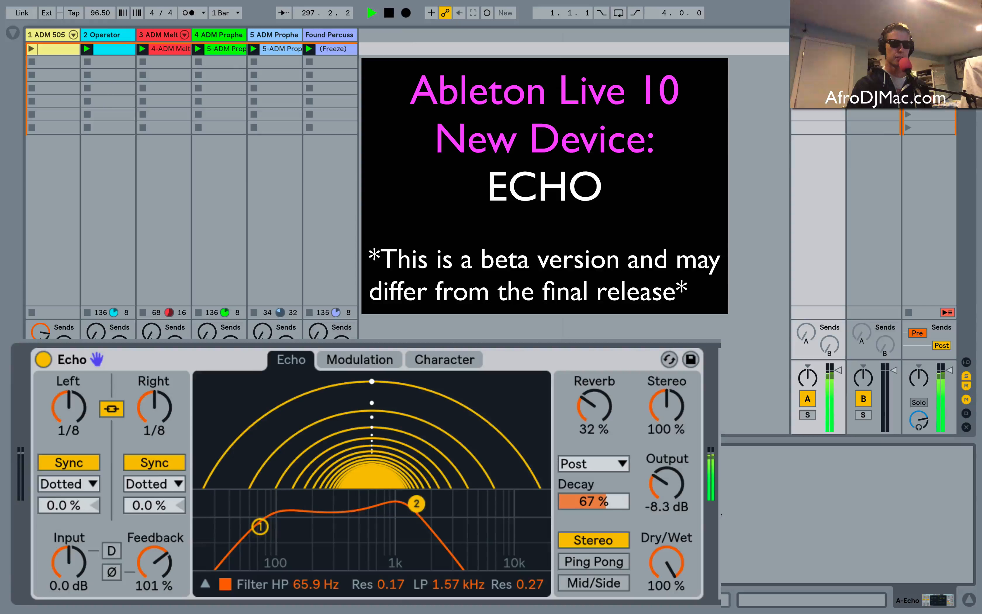
{"action": "left_click_drag", "start_coordinate": [388, 593], "coordinate": [390, 582]}
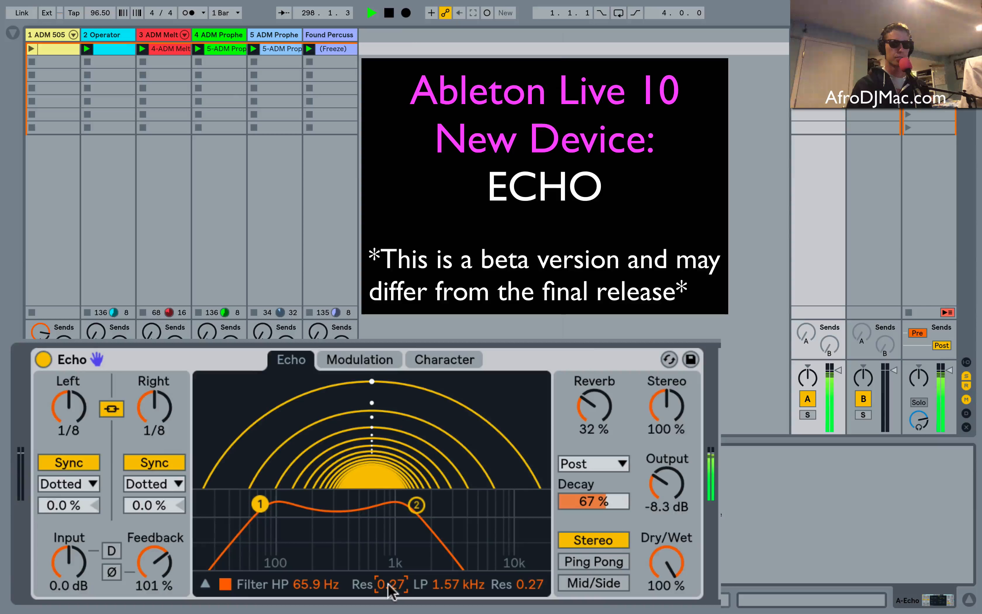
Set Echo's output level to -11 dB and the stereo width to 129 %, and show the Character controls.
{"action": "left_click_drag", "start_coordinate": [677, 496], "coordinate": [677, 507]}
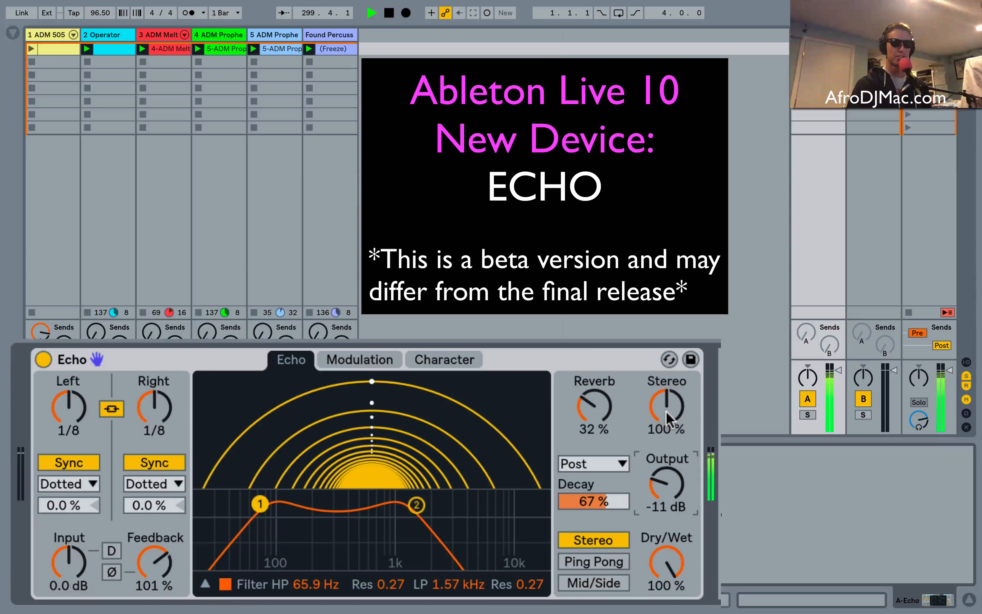
{"action": "left_click_drag", "start_coordinate": [666, 411], "coordinate": [665, 400]}
{"action": "left_click", "coordinate": [347, 357]}
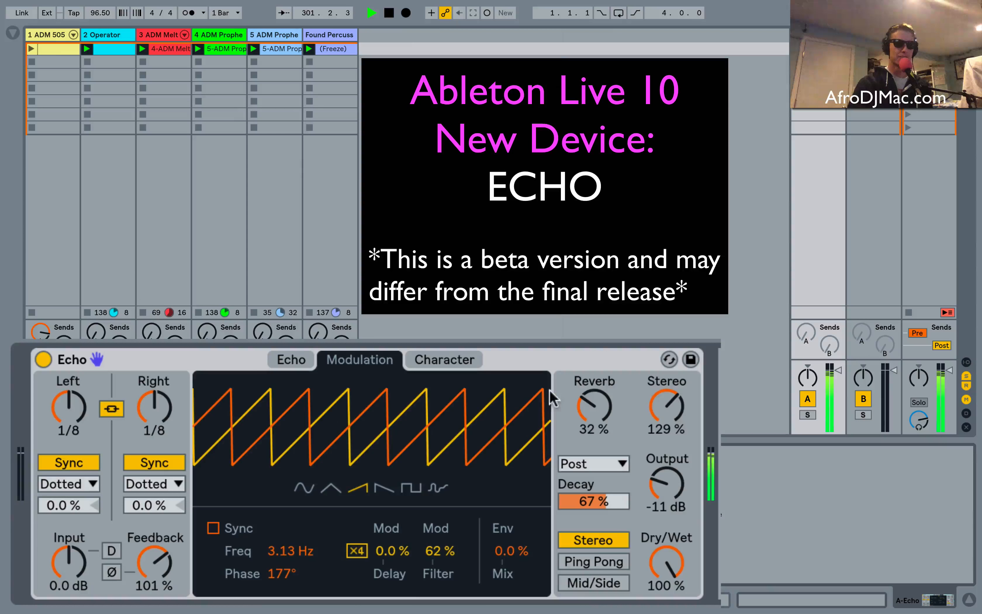
{"action": "left_click", "coordinate": [428, 357]}
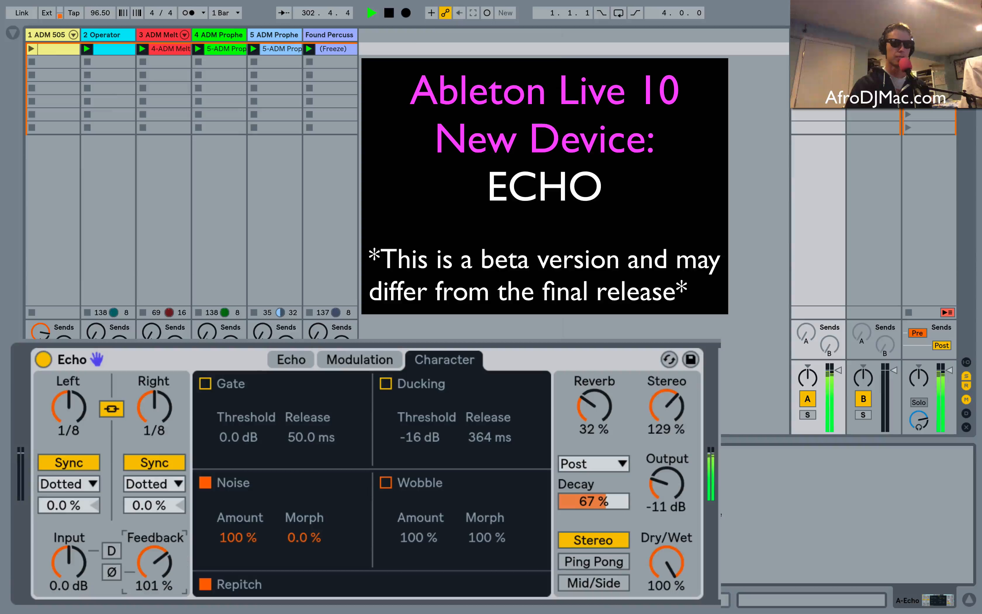
Raise Echo's feedback to 121 % and the reverb amount to 52 %.
{"action": "left_click_drag", "start_coordinate": [154, 563], "coordinate": [154, 544]}
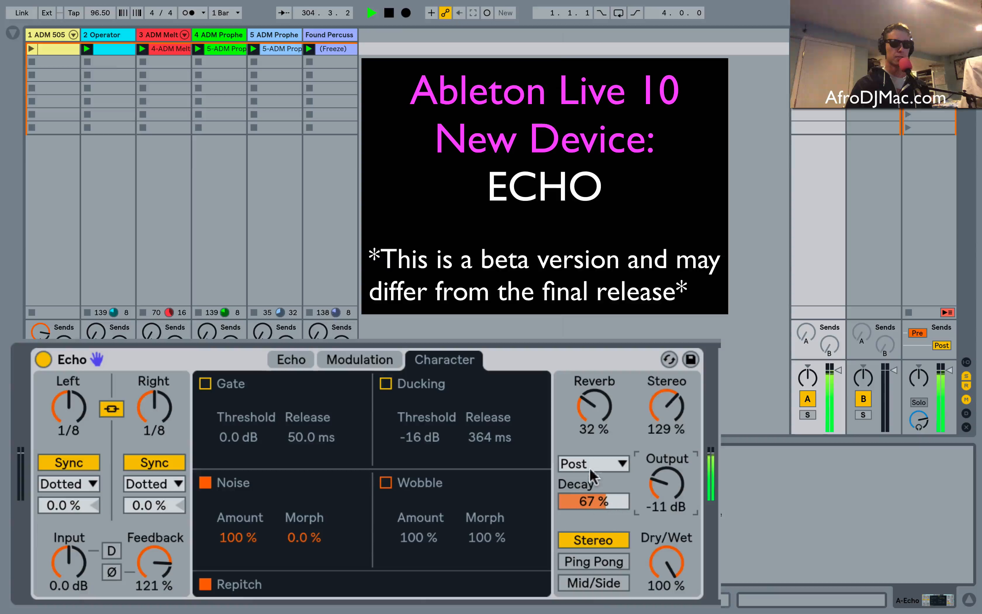
{"action": "left_click_drag", "start_coordinate": [591, 396], "coordinate": [591, 382]}
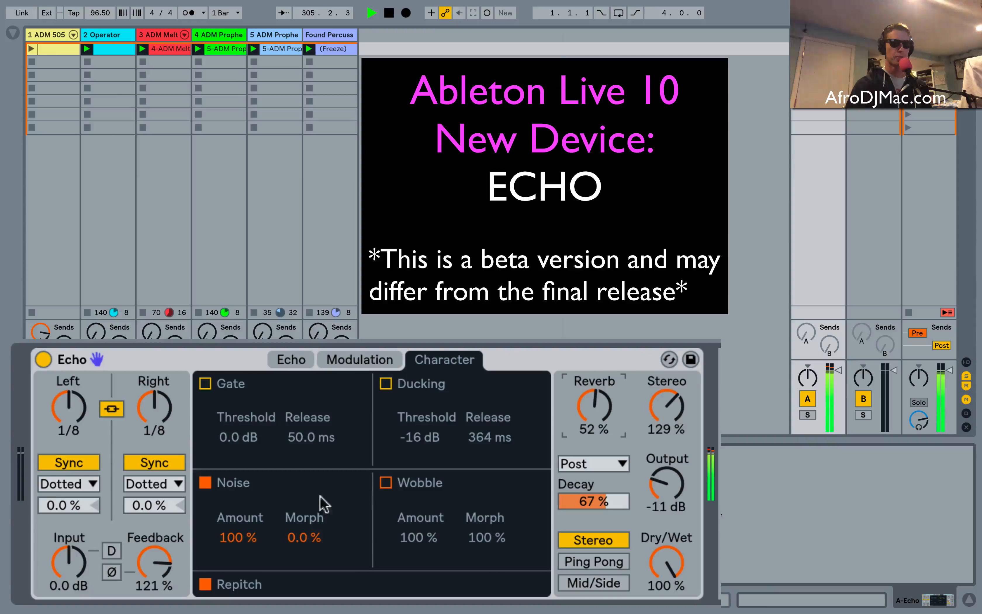
Try the reverb in the Feedback position and return it to Post.
{"action": "left_click", "coordinate": [581, 464]}
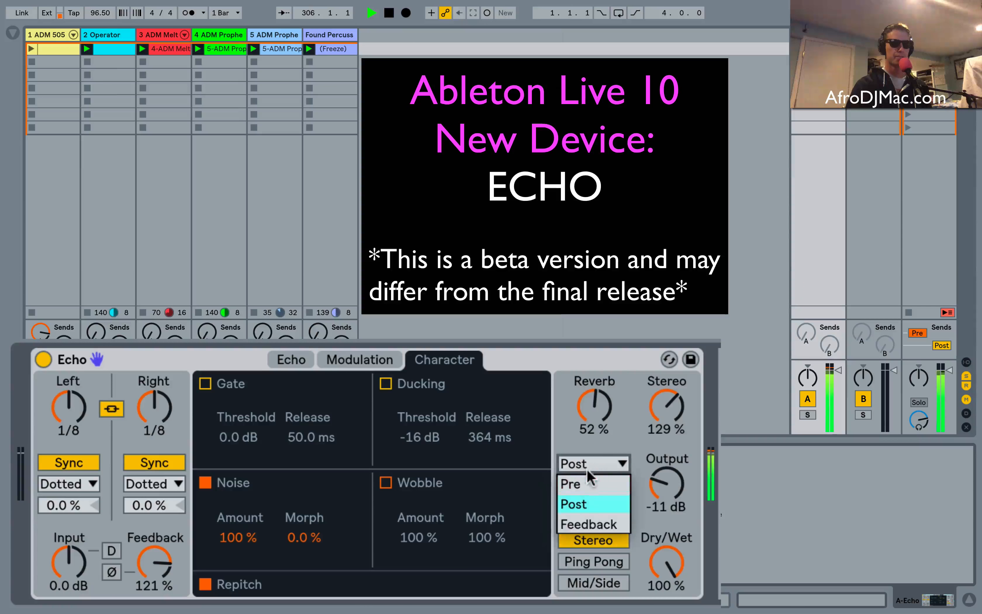
{"action": "left_click", "coordinate": [587, 523]}
{"action": "left_click", "coordinate": [603, 465]}
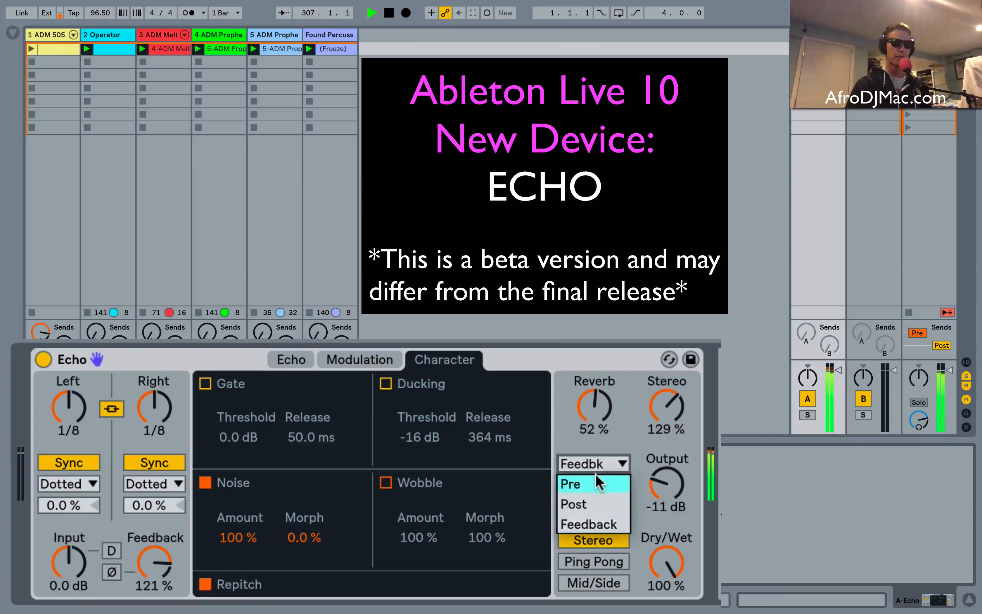
{"action": "left_click", "coordinate": [590, 504]}
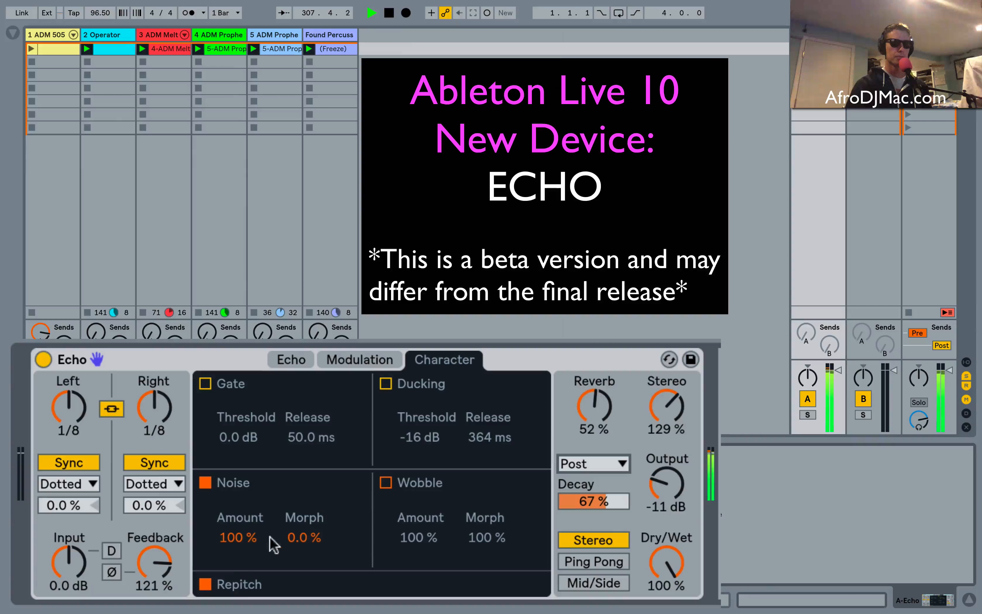
Set the noise morph to 68 % and turn off Noise in Echo's Character controls.
{"action": "mouse_move", "coordinate": [302, 538]}
{"action": "left_mouse_down"}
{"action": "mouse_move", "coordinate": [302, 515]}
{"action": "mouse_move", "coordinate": [302, 545]}
{"action": "left_mouse_up"}
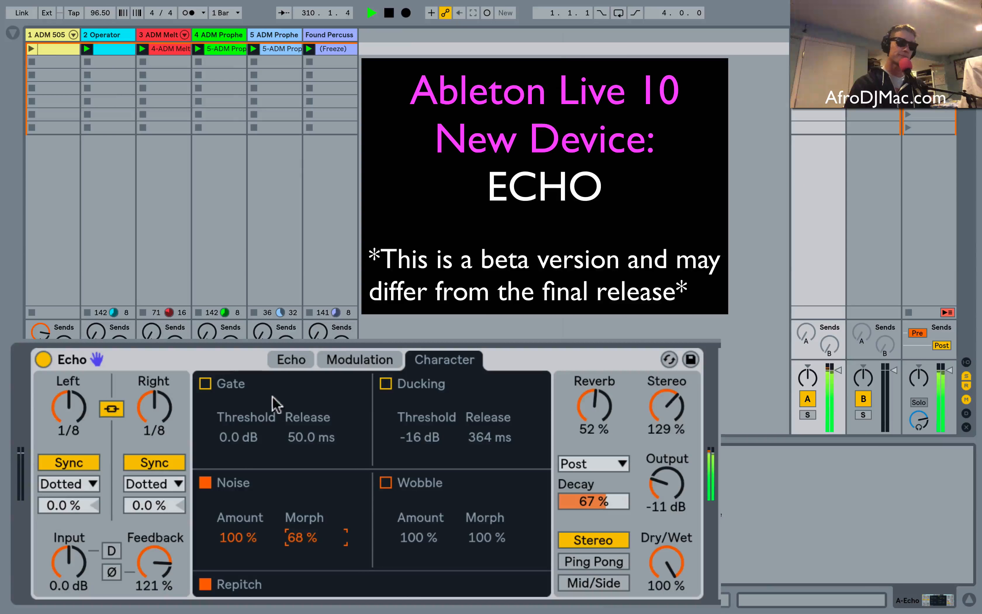
{"action": "left_click", "coordinate": [284, 360]}
{"action": "left_click", "coordinate": [342, 360]}
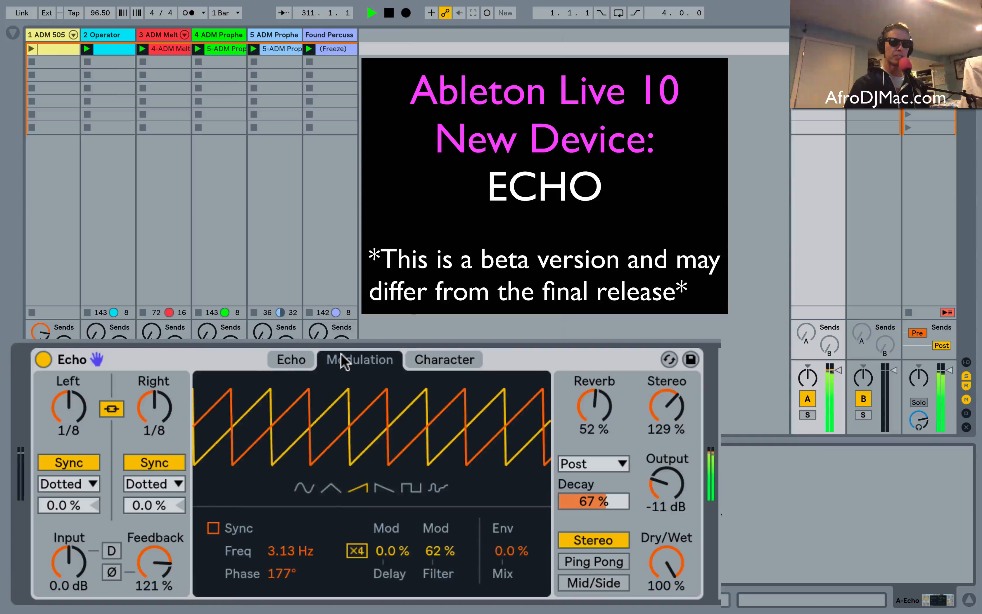
{"action": "left_click", "coordinate": [284, 358]}
{"action": "left_click", "coordinate": [433, 358]}
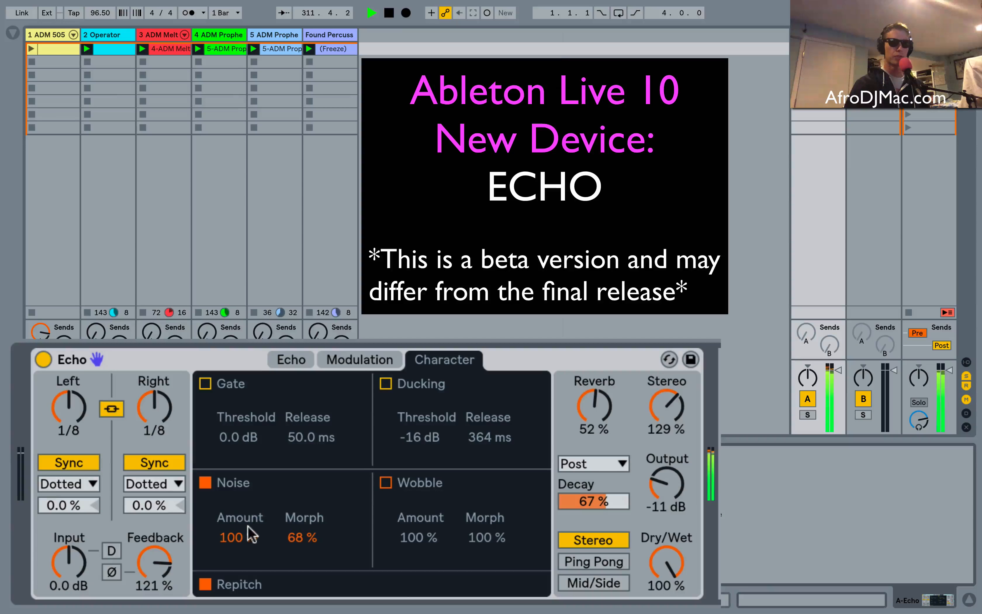
{"action": "left_click", "coordinate": [205, 483]}
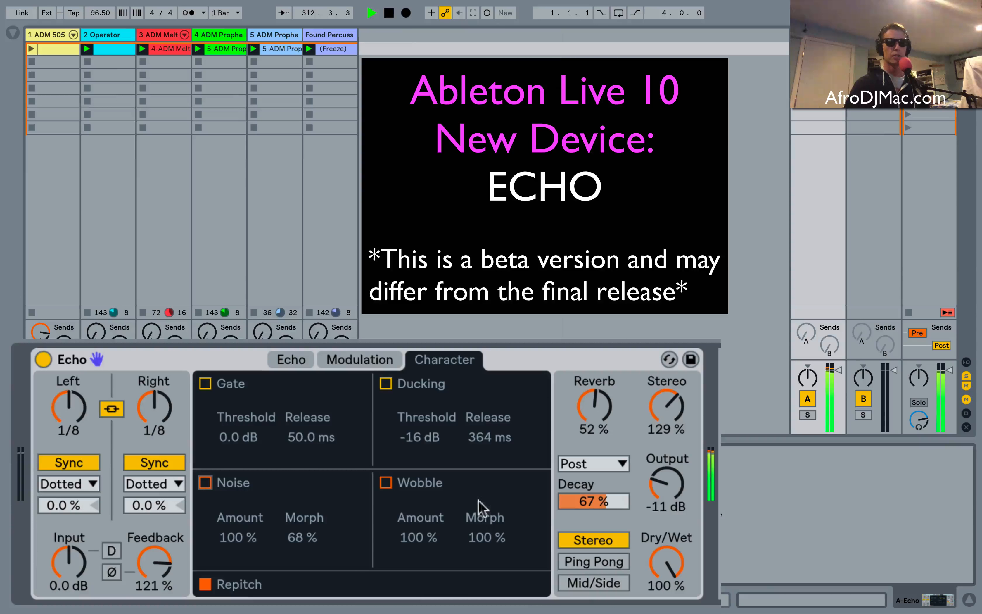
Lower Echo's feedback to 38 %, and launch the ADM 505 drum clip with a reduced send A level.
{"action": "left_click_drag", "start_coordinate": [155, 562], "coordinate": [154, 583]}
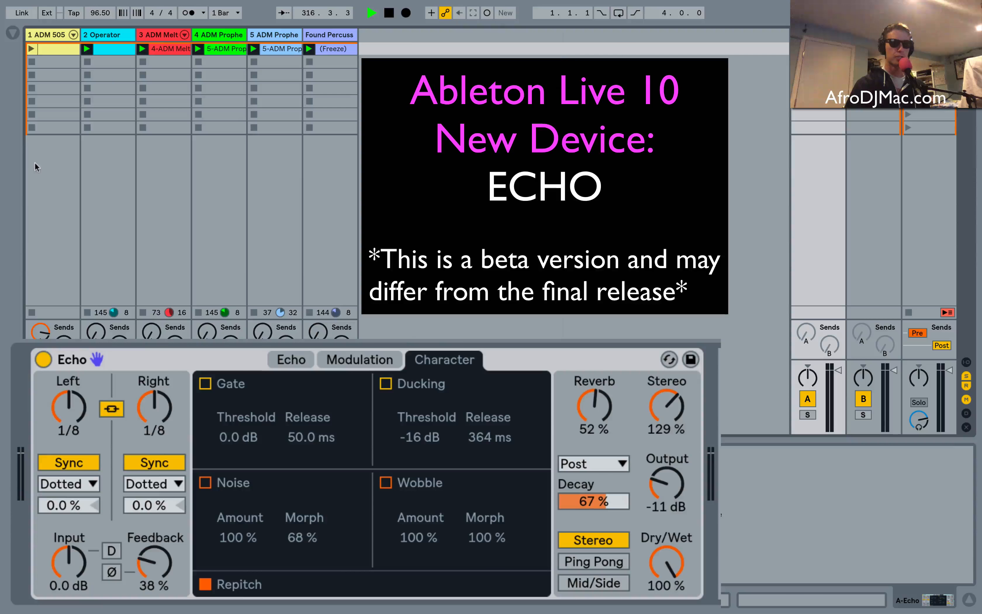
{"action": "left_click", "coordinate": [31, 49]}
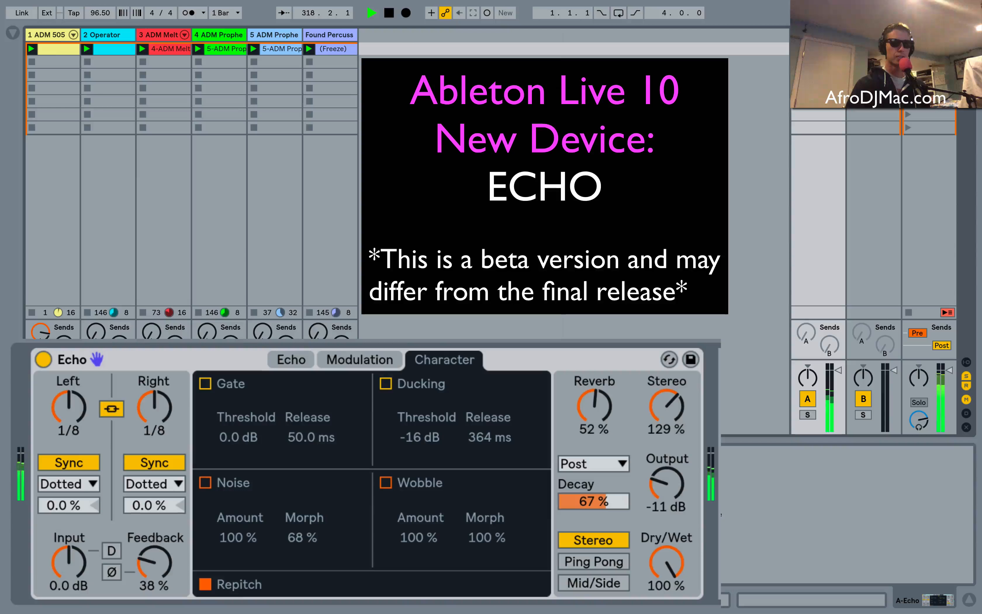
{"action": "left_click_drag", "start_coordinate": [41, 332], "coordinate": [41, 349]}
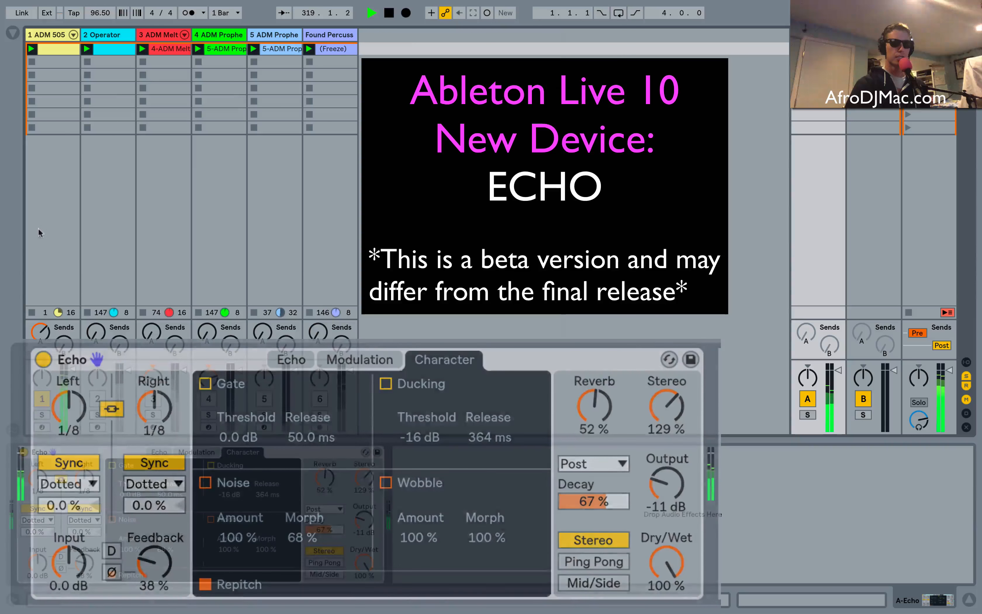
Create an empty clip in the drum track's second slot, and compress the first drum clip's notes to half length.
{"action": "left_click", "coordinate": [60, 57]}
{"action": "double_click", "coordinate": [60, 56]}
{"action": "left_click", "coordinate": [60, 46]}
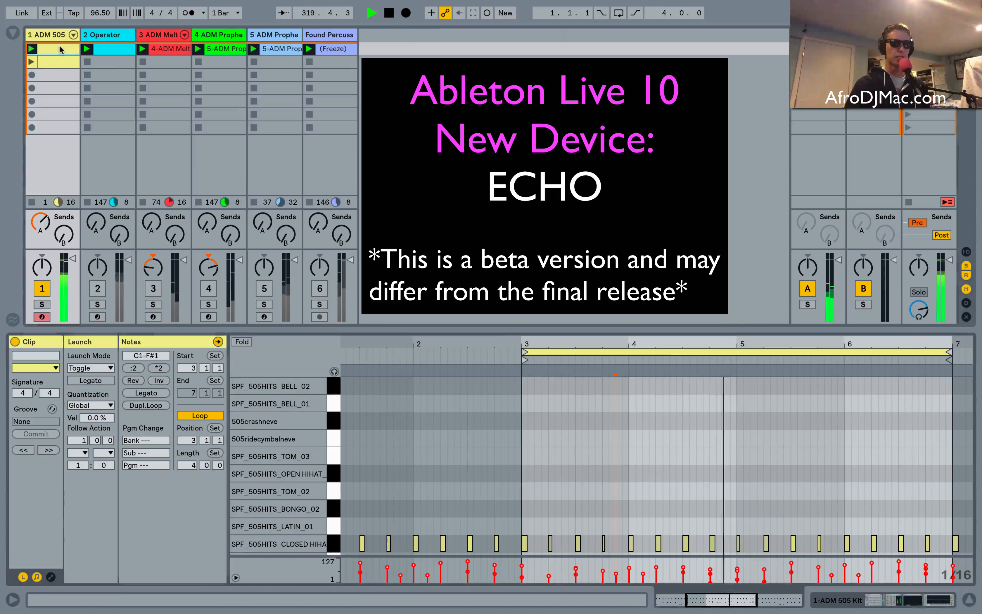
{"action": "left_click", "coordinate": [135, 368]}
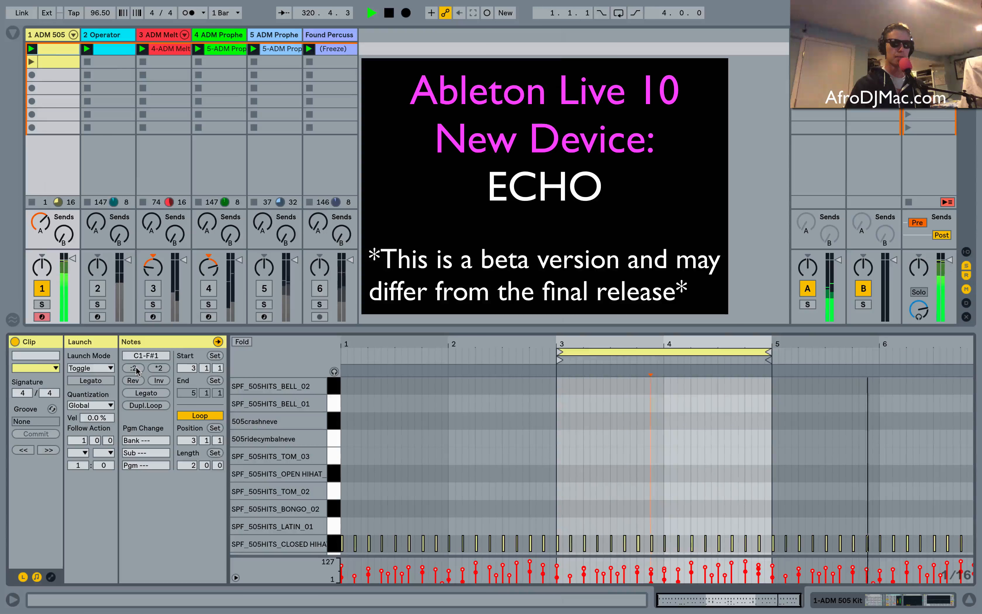
Activate tracks 2 through 6 in the mixer.
{"action": "left_click", "coordinate": [98, 289]}
{"action": "left_click", "coordinate": [153, 288]}
{"action": "left_click", "coordinate": [209, 288]}
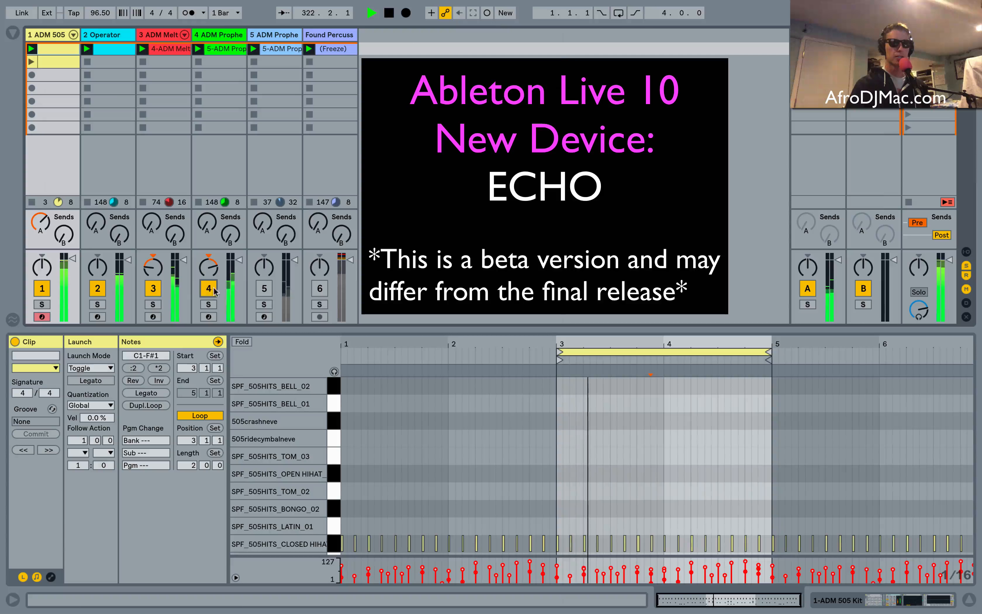
{"action": "left_click", "coordinate": [264, 288]}
{"action": "left_click", "coordinate": [320, 288]}
Raise send A on track 5 fully and on track 4 to -1.0 dB.
{"action": "left_click_drag", "start_coordinate": [263, 224], "coordinate": [262, 211]}
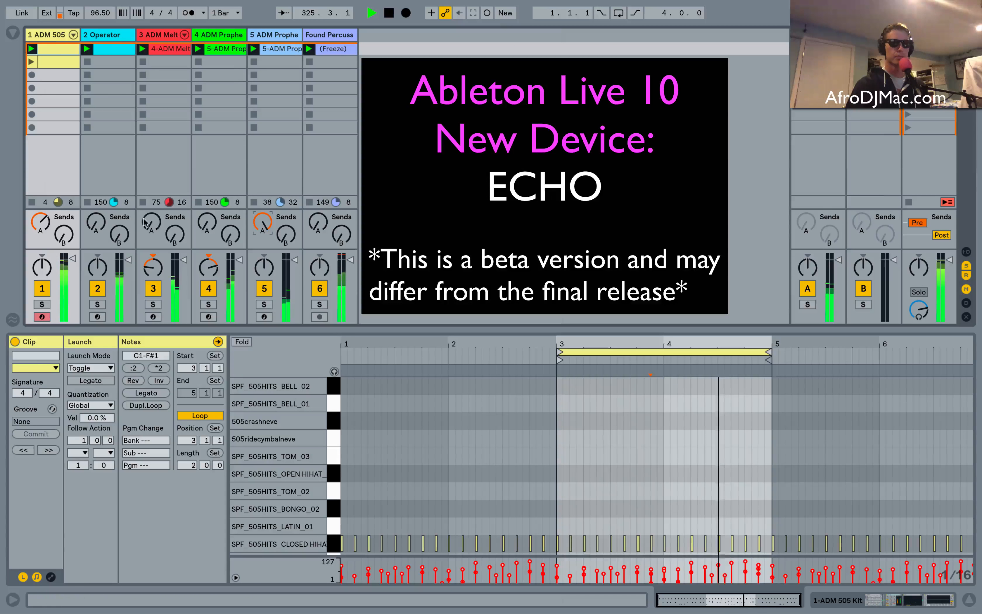
{"action": "left_click_drag", "start_coordinate": [209, 228], "coordinate": [209, 146]}
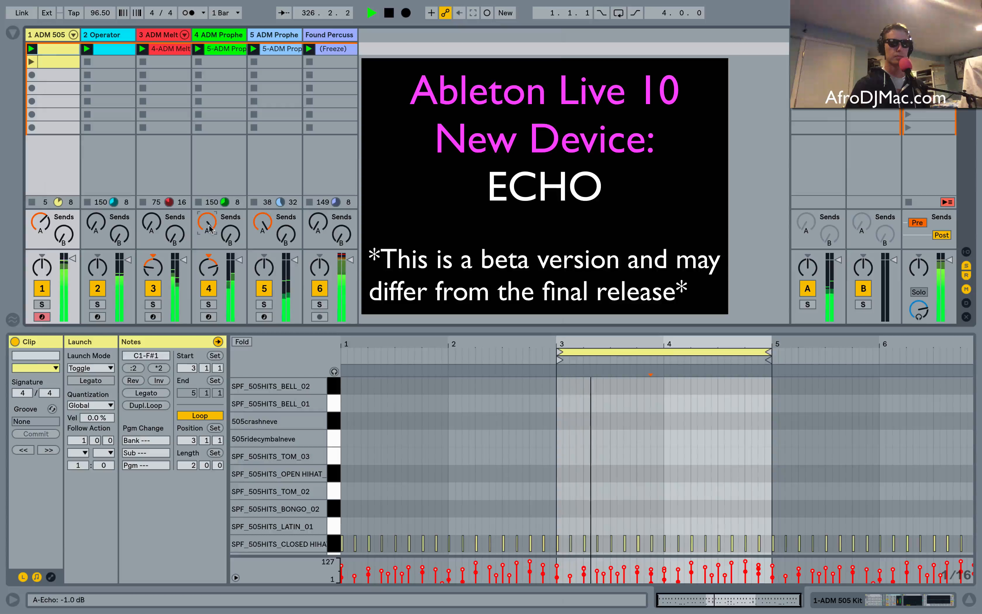